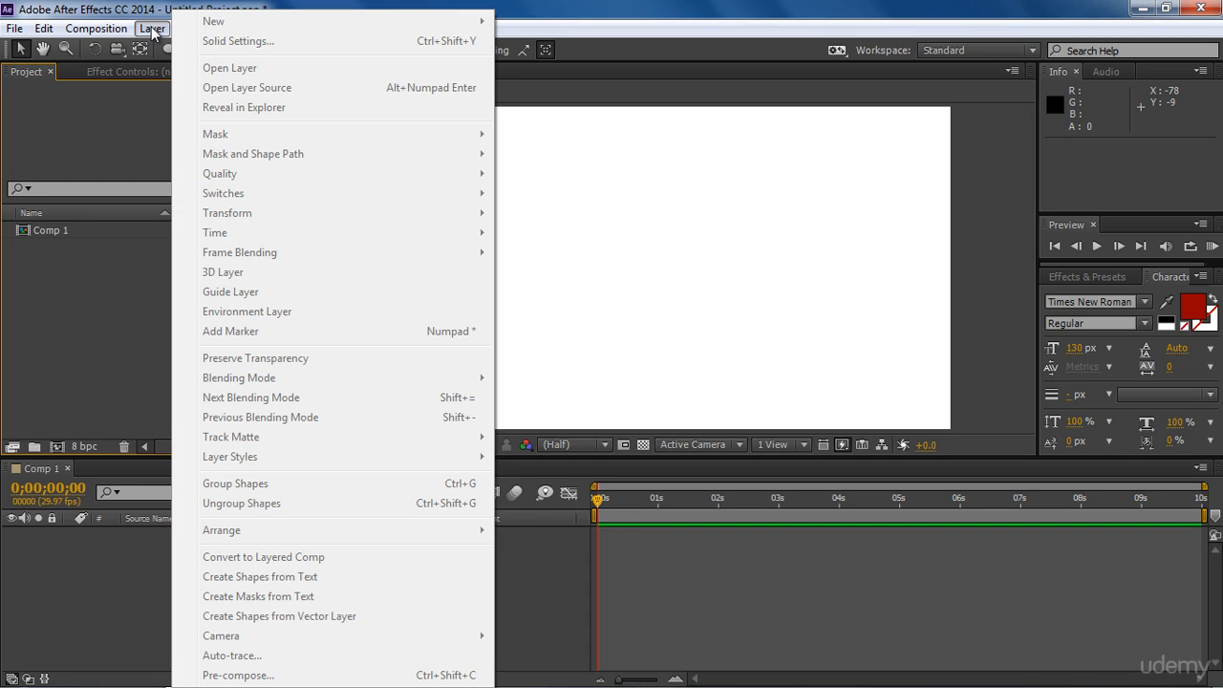
# Start a new solid layer and name it Circle.
pyautogui.click(102, 570)
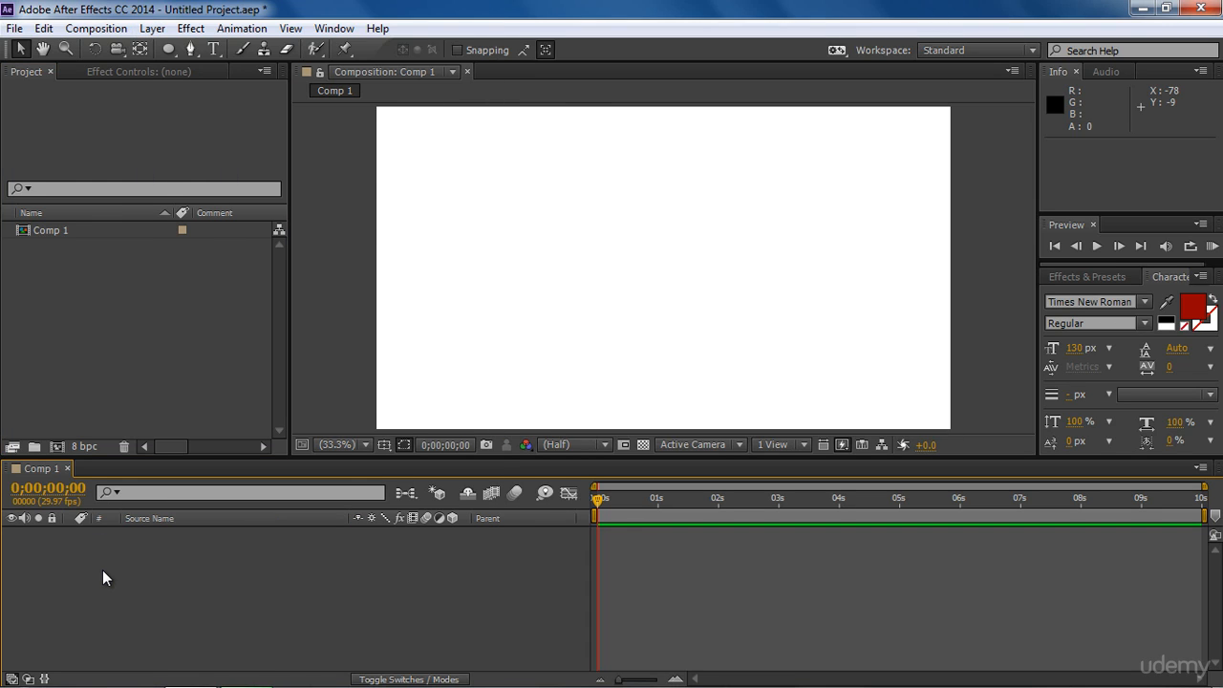
pyautogui.click(150, 28)
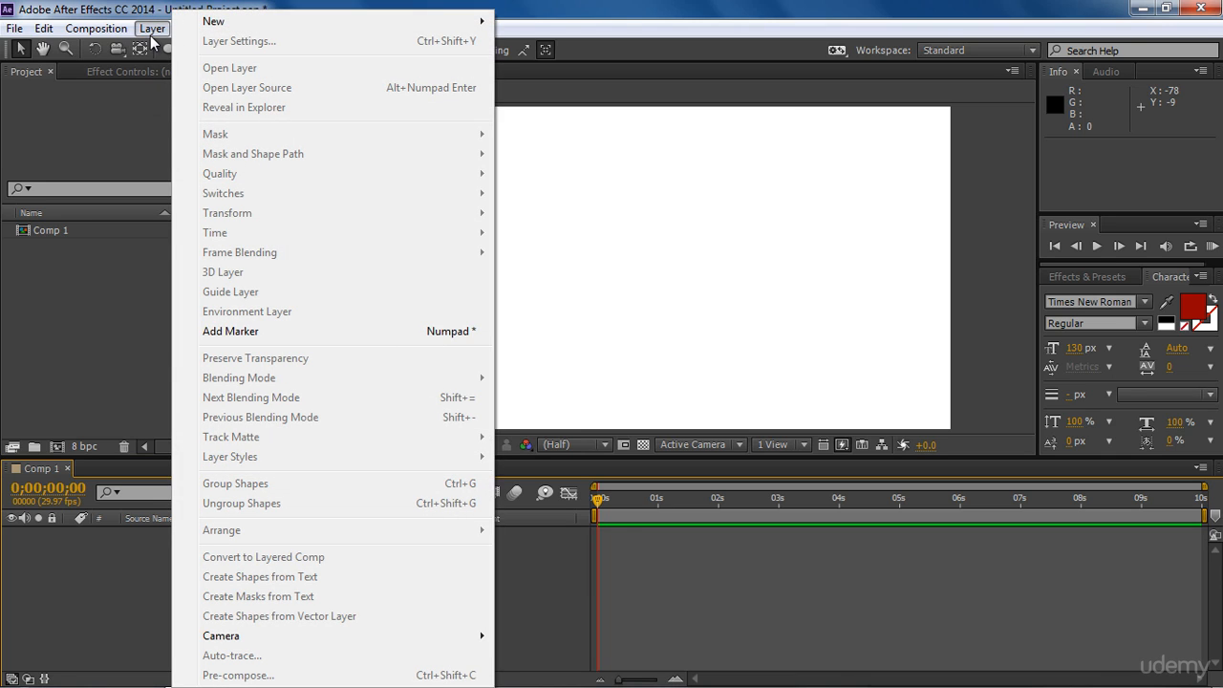
pyautogui.moveTo(219, 27)
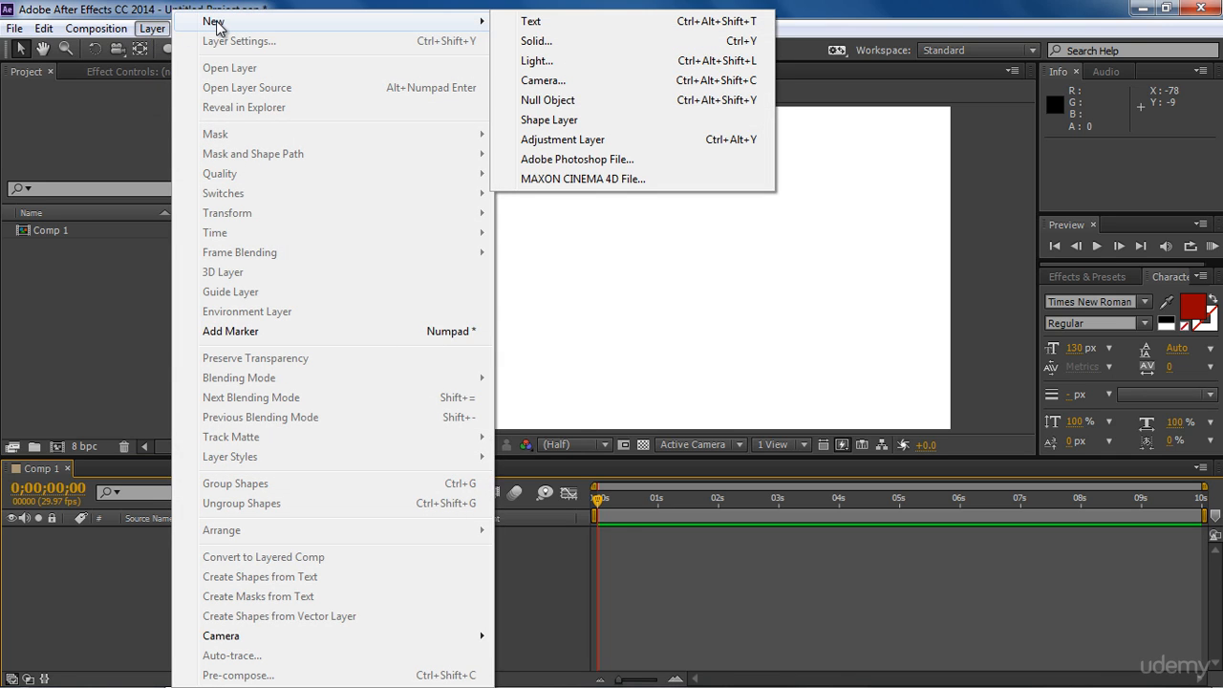
pyautogui.click(531, 43)
pyautogui.write('C')
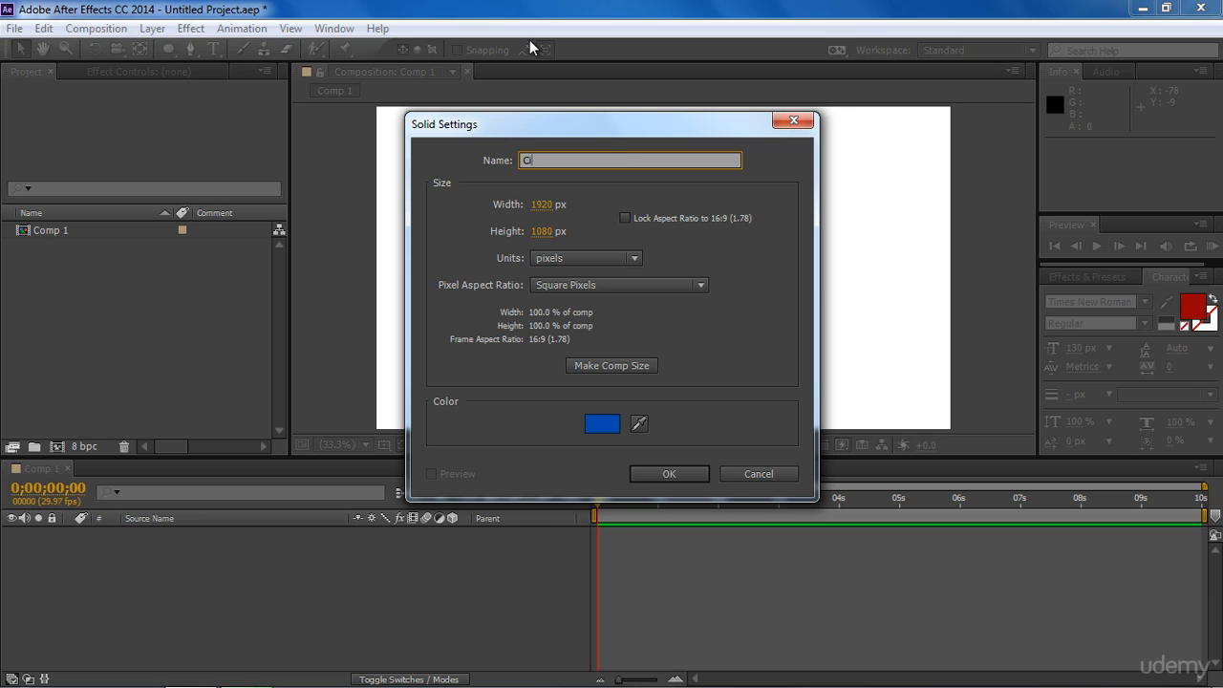
pyautogui.write('ircle')
# Try a 1000 px width for the solid with the aspect ratio locked, and restore it to the composition size.
pyautogui.click(625, 217)
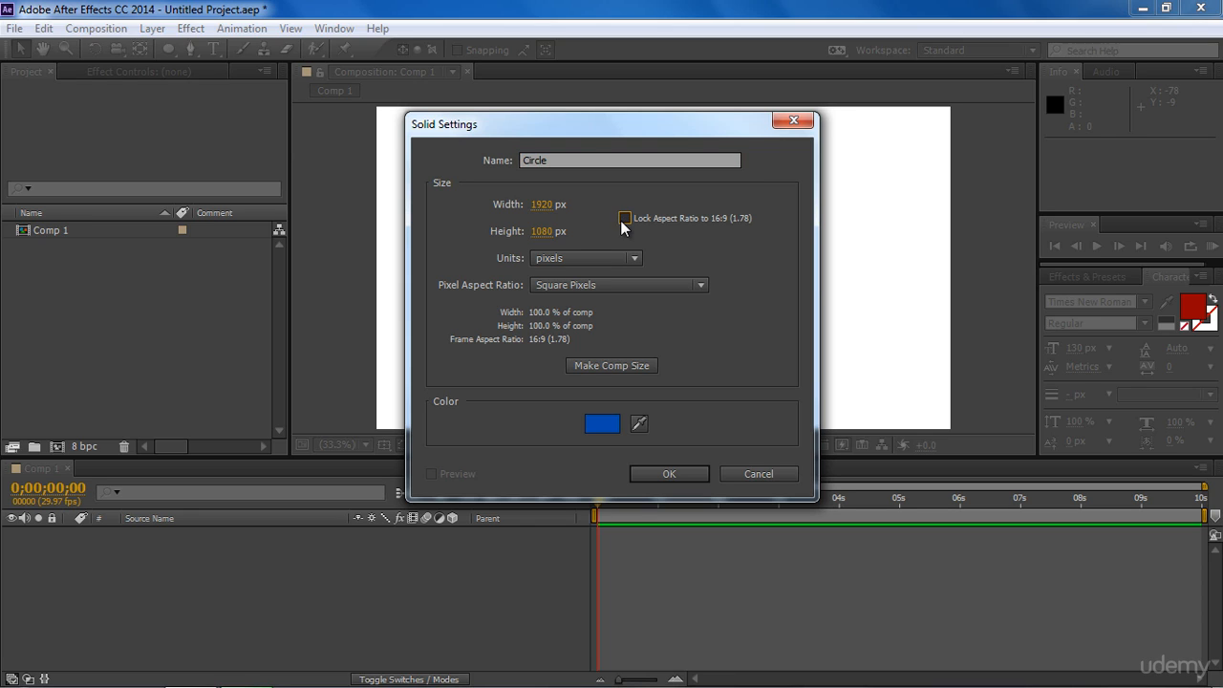
pyautogui.click(541, 205)
pyautogui.write('1000')
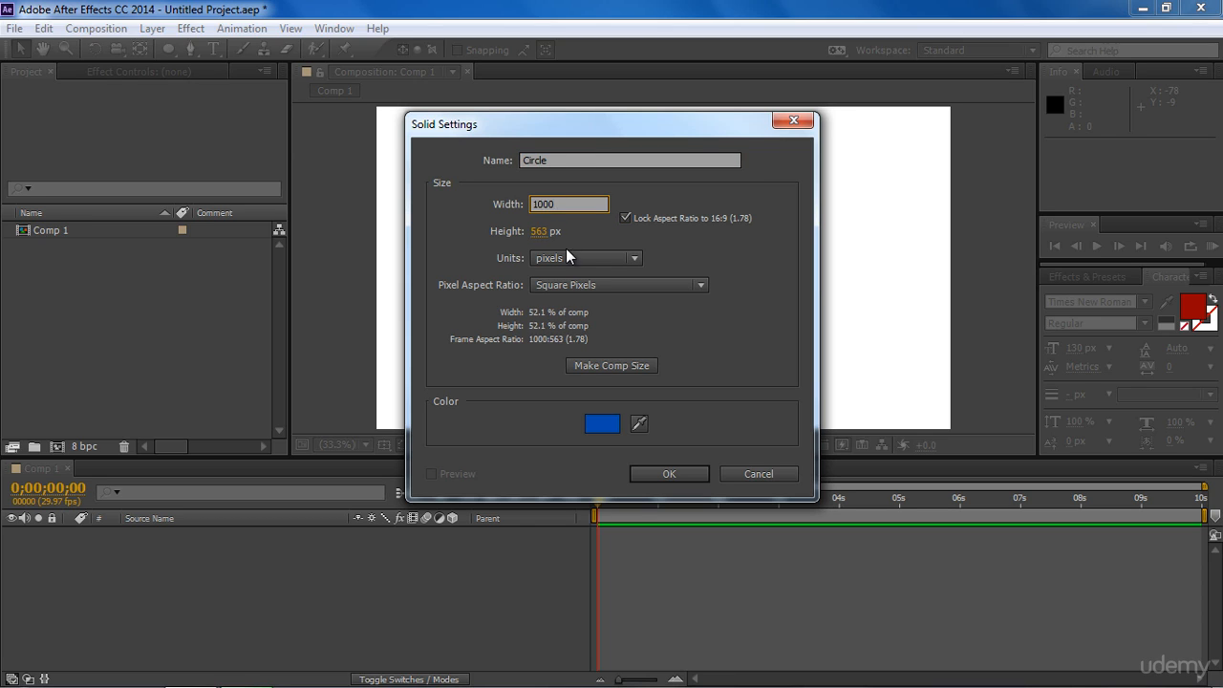
pyautogui.press('Return')
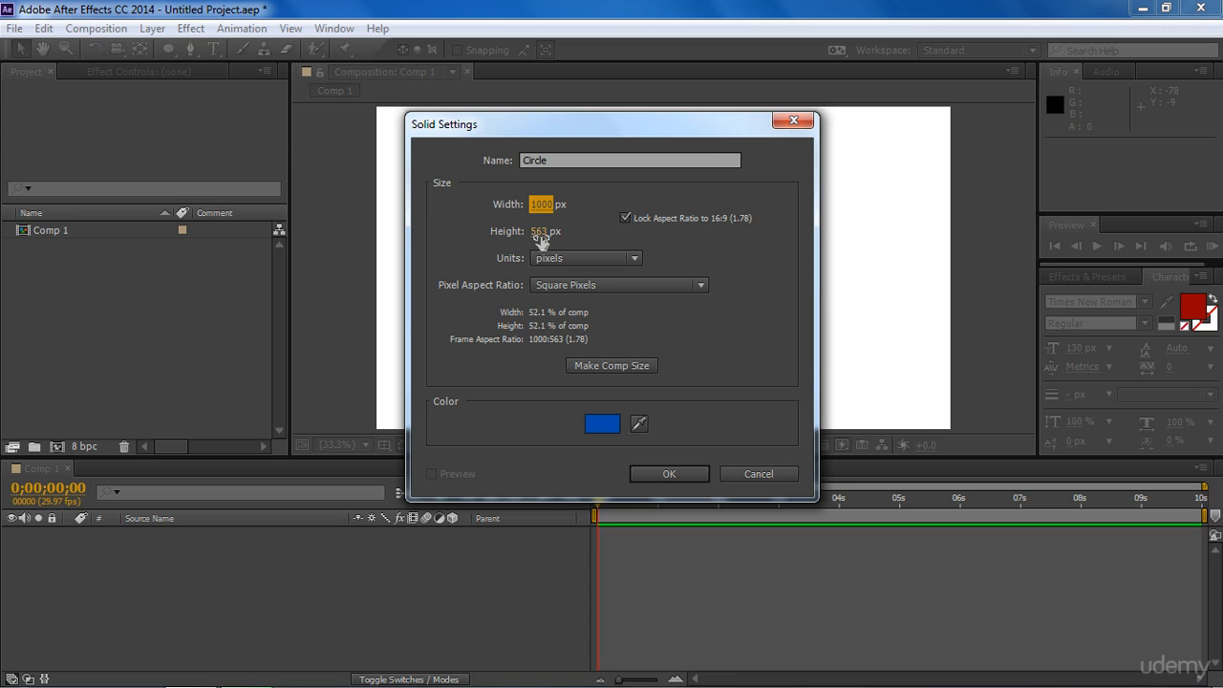
pyautogui.click(612, 365)
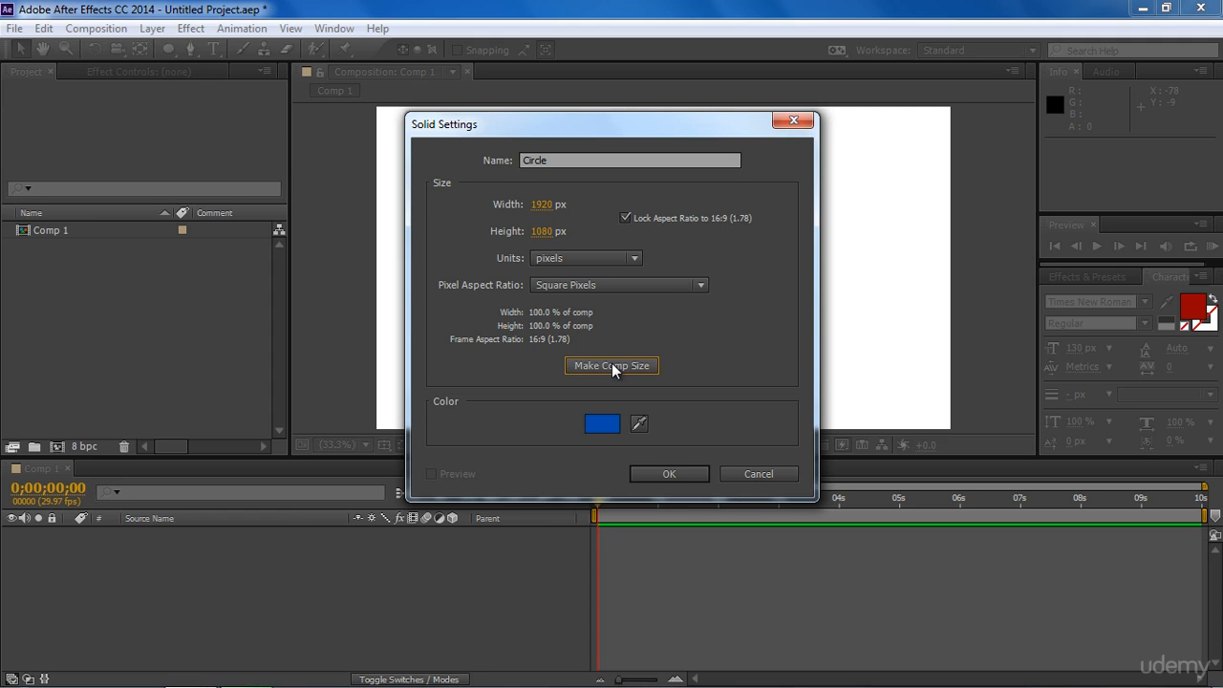
# Set the solid's color to bright blue 086EFA and create the layer.
pyautogui.click(603, 424)
pyautogui.moveTo(851, 316); pyautogui.dragTo(895, 293)
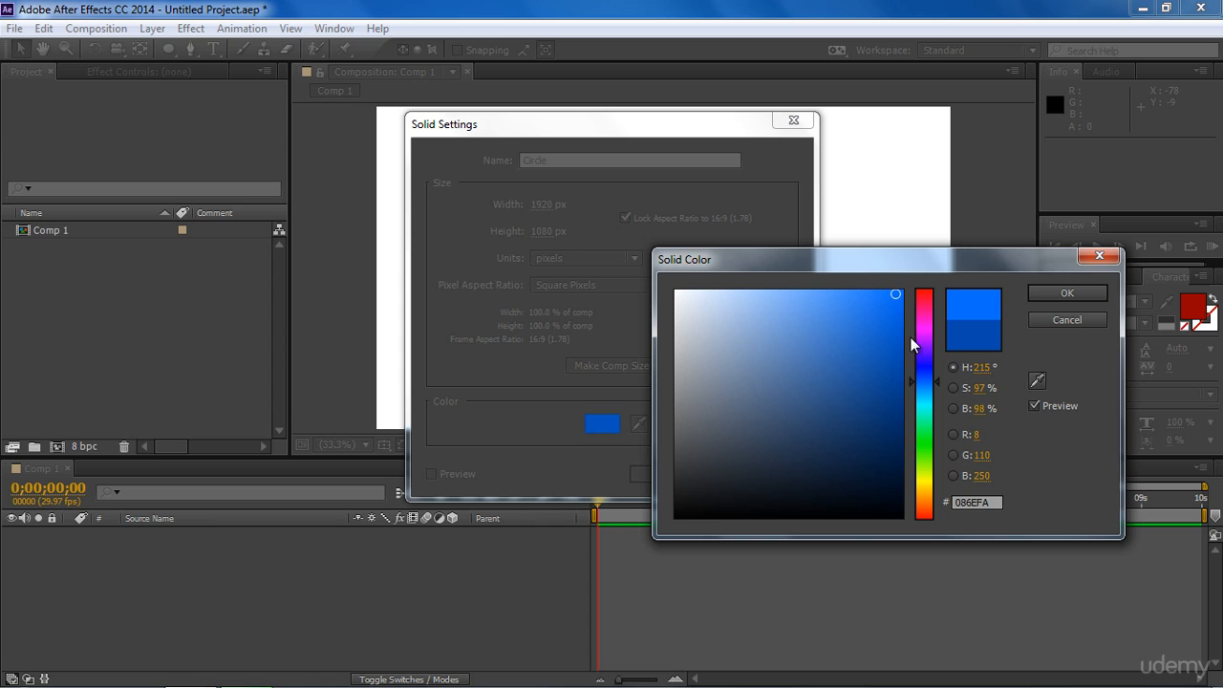
pyautogui.click(1047, 296)
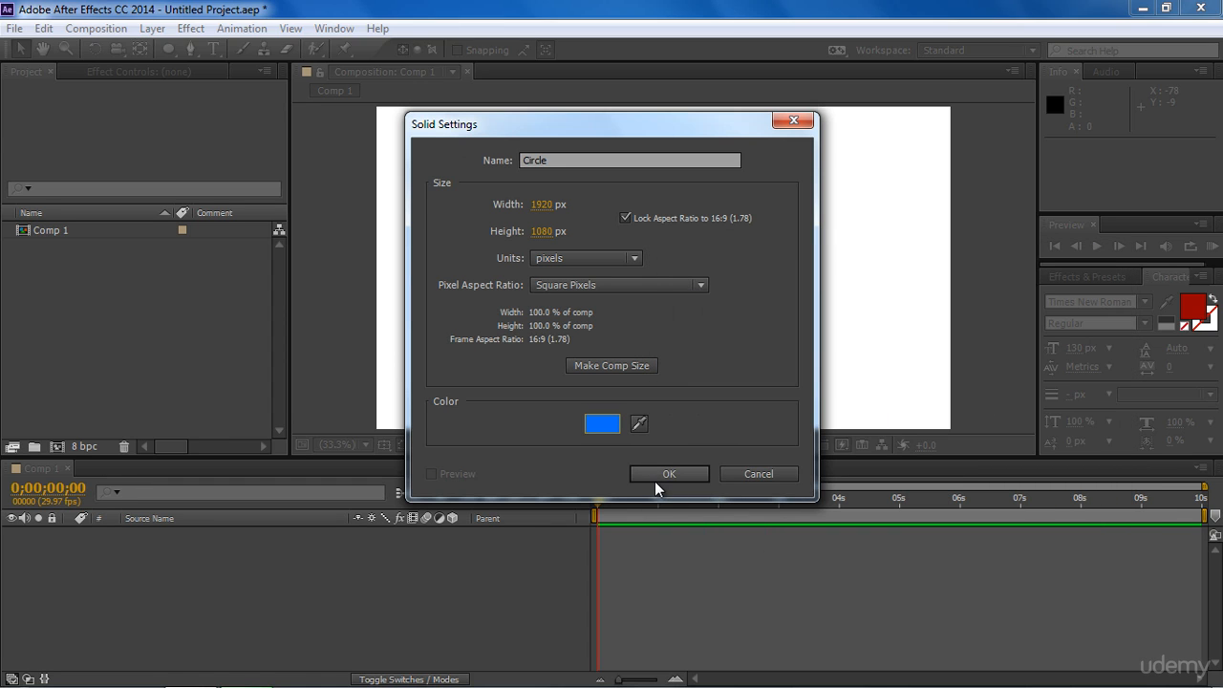
pyautogui.click(669, 473)
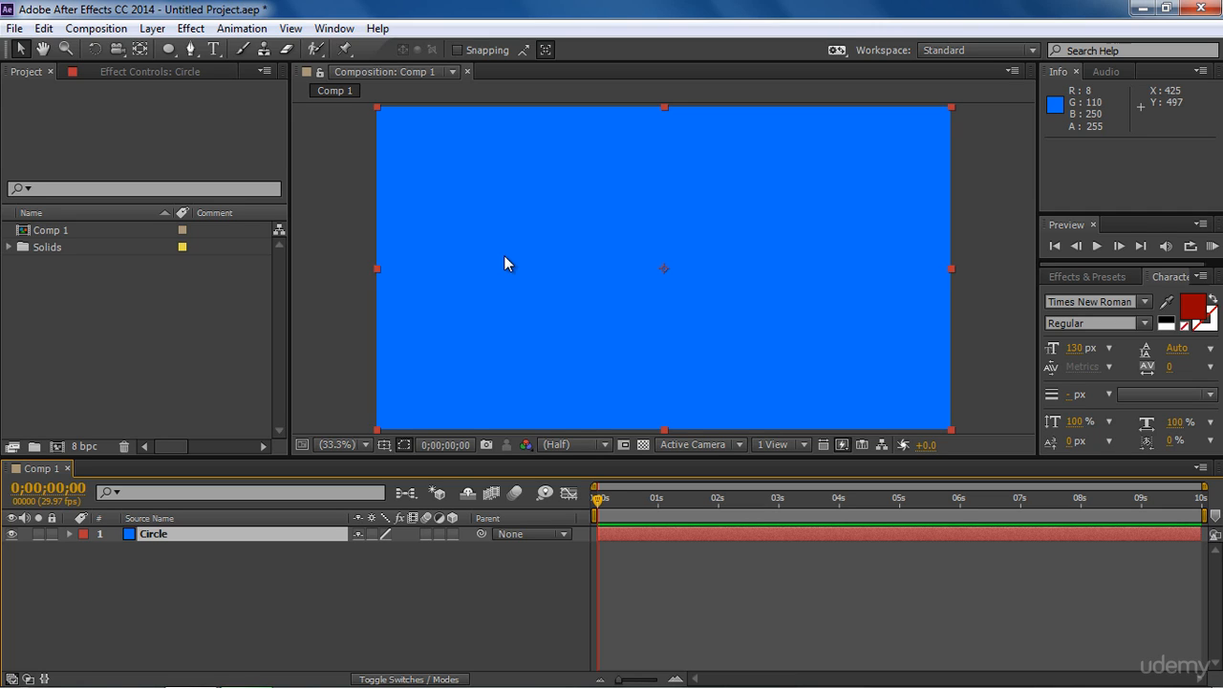
# Draw a circular mask about 711 px in diameter on the Circle solid, slightly below the composition's center.
pyautogui.click(168, 48)
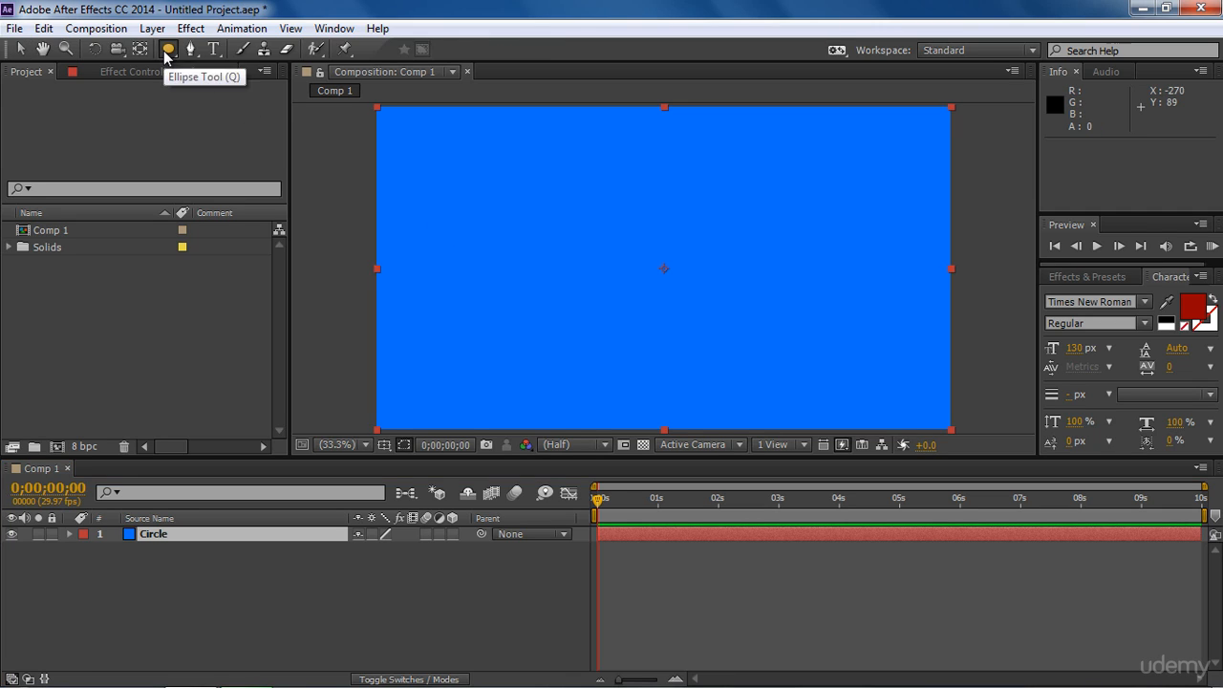
pyautogui.moveTo(543, 187); pyautogui.dragTo(755, 317)
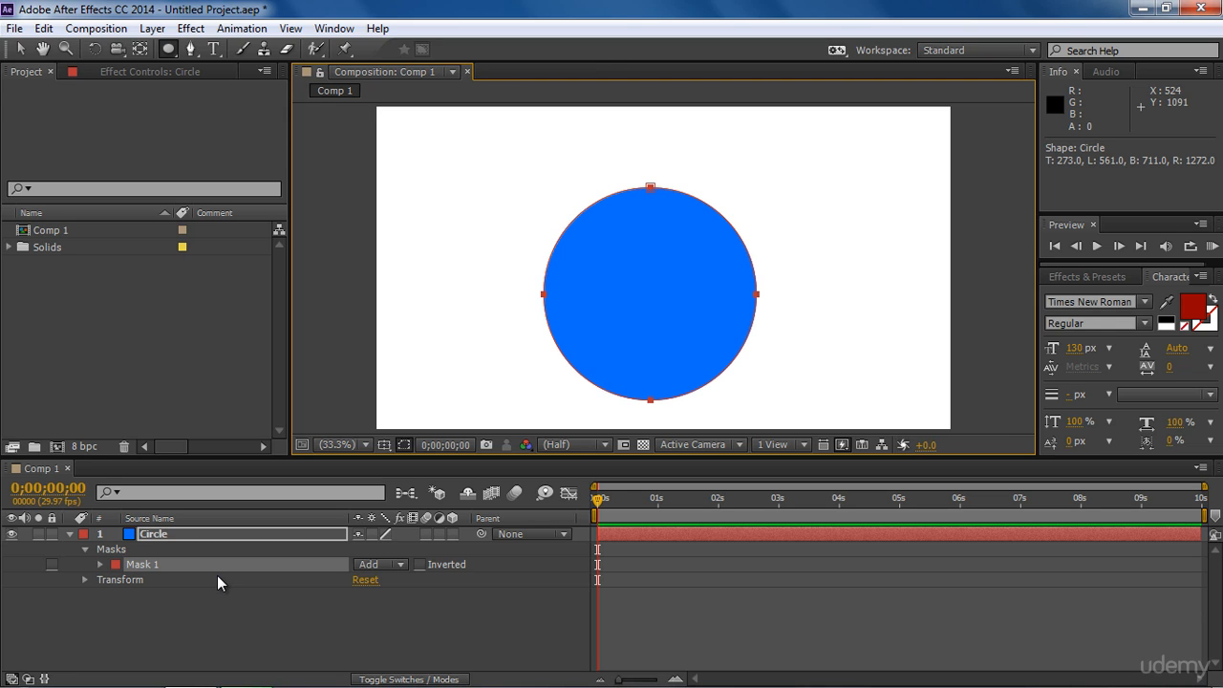
# Recolor the Circle solid to light gray through its solid settings and deselect the layer.
pyautogui.click(152, 28)
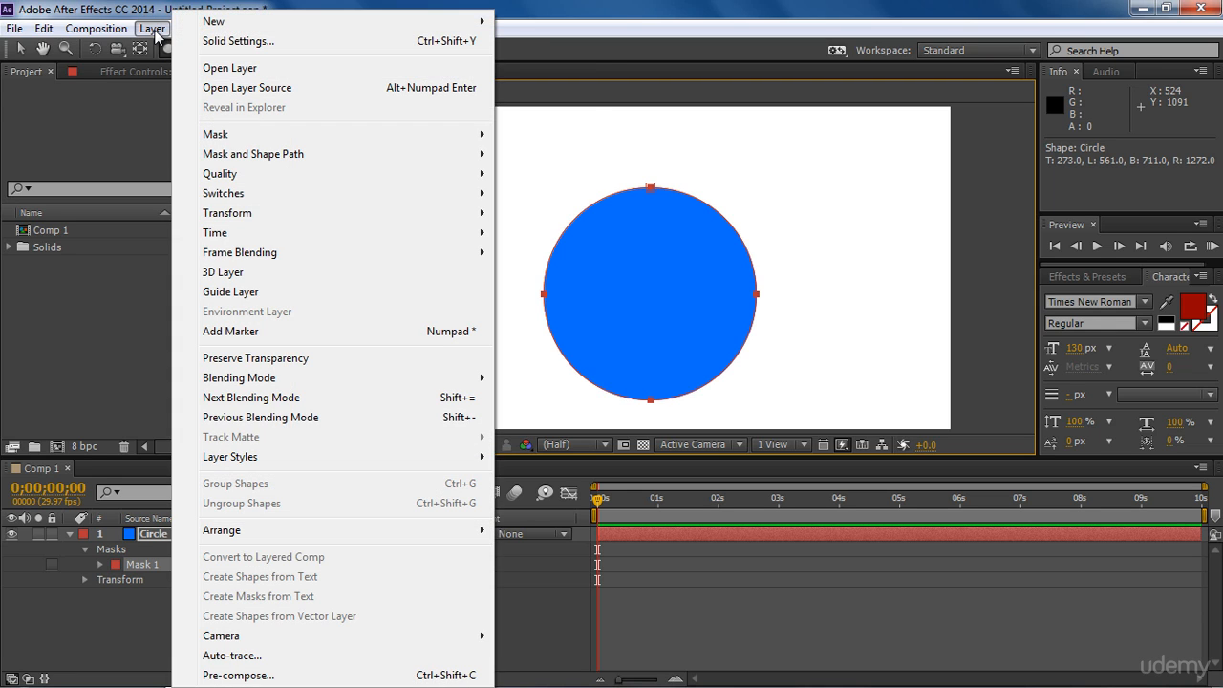
pyautogui.click(233, 41)
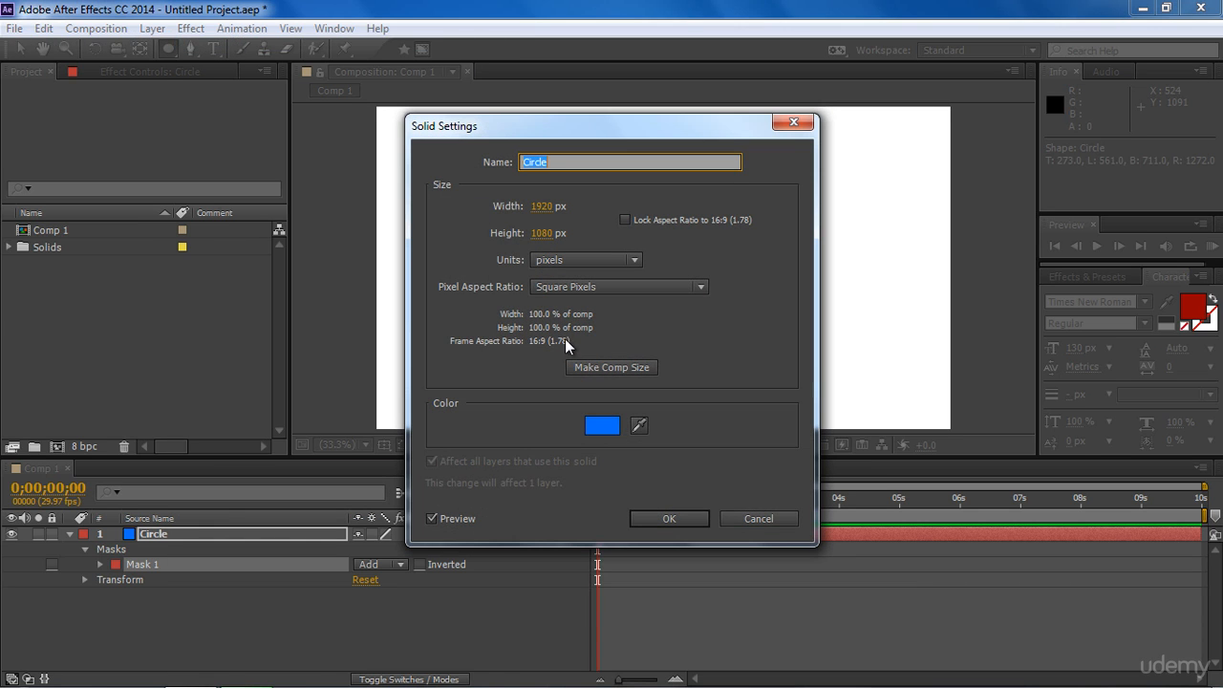
pyautogui.click(603, 426)
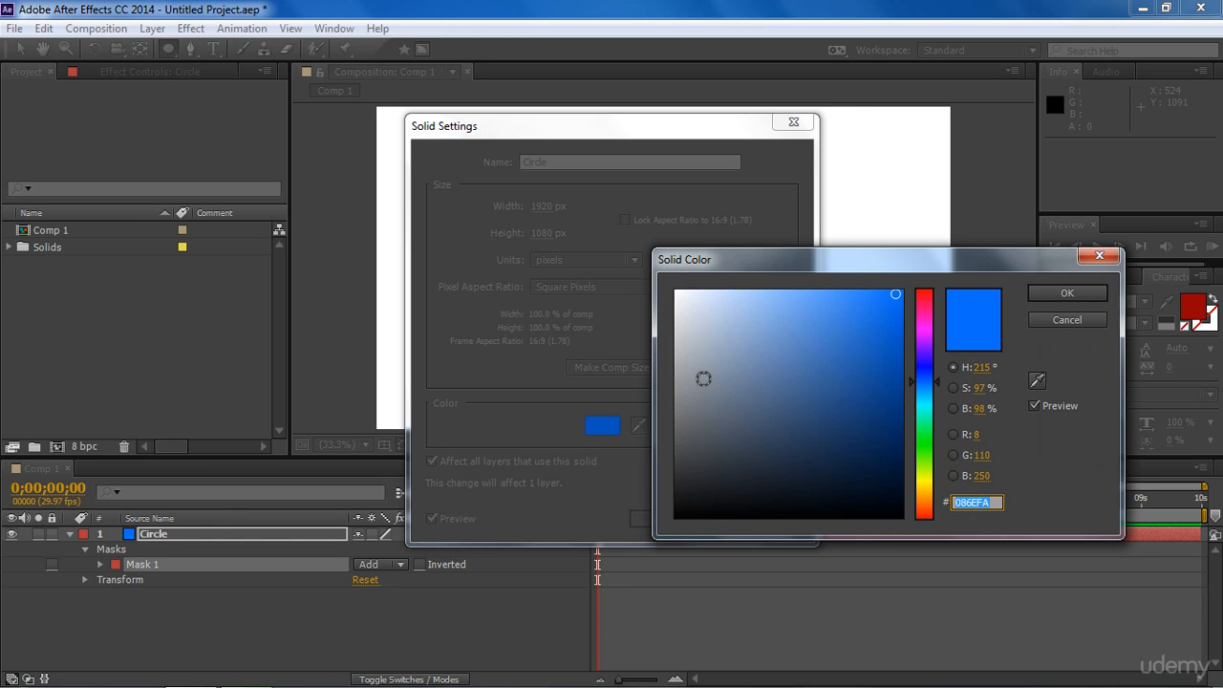
pyautogui.click(670, 405)
pyautogui.click(1042, 288)
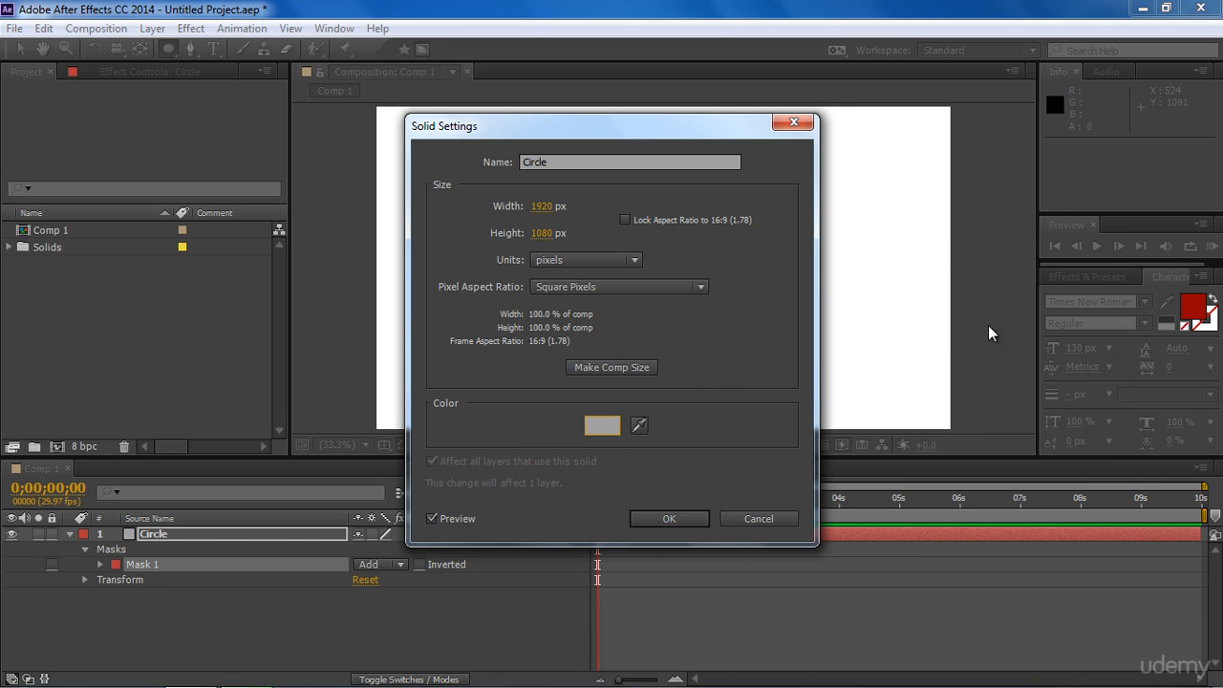
pyautogui.click(656, 518)
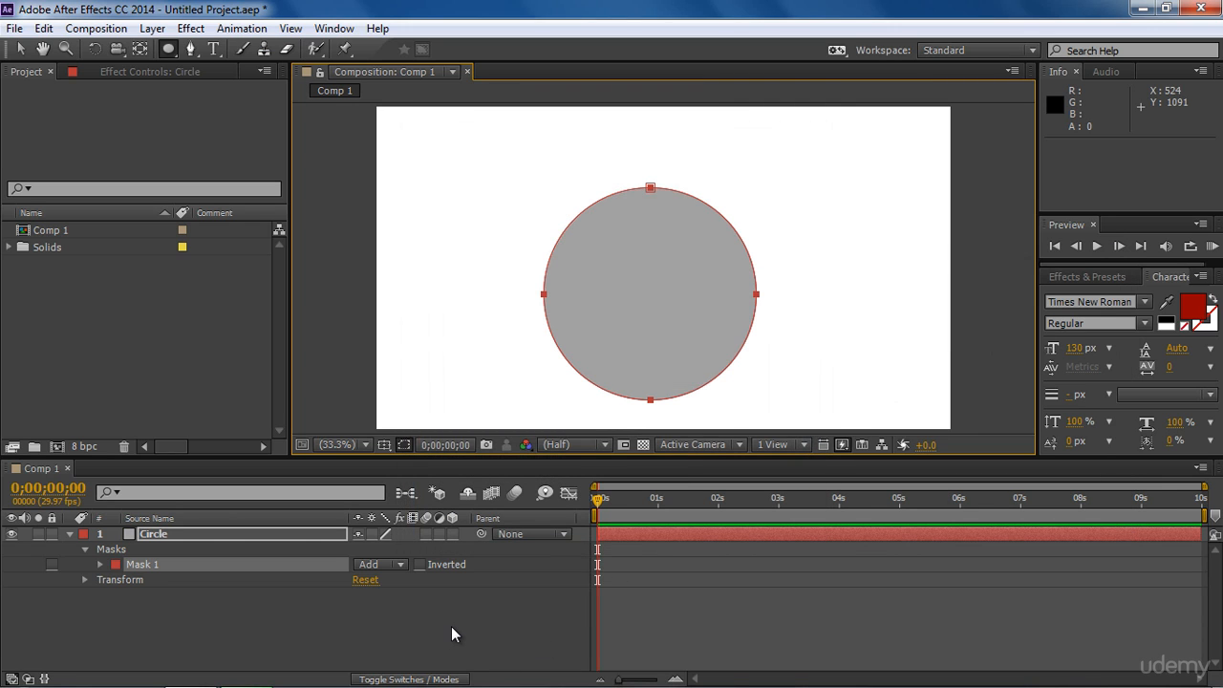
pyautogui.click(448, 621)
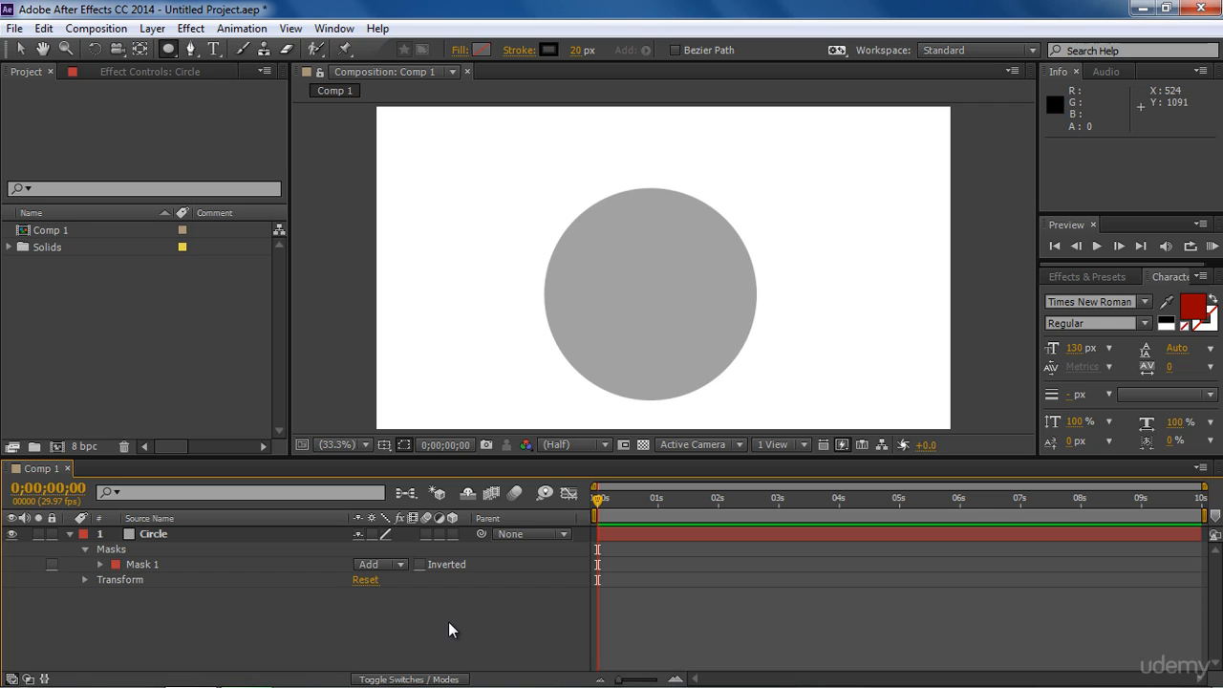
# Apply the Fill effect from the Generate group to the Circle layer and set its color to blue 0066FF.
pyautogui.click(196, 31)
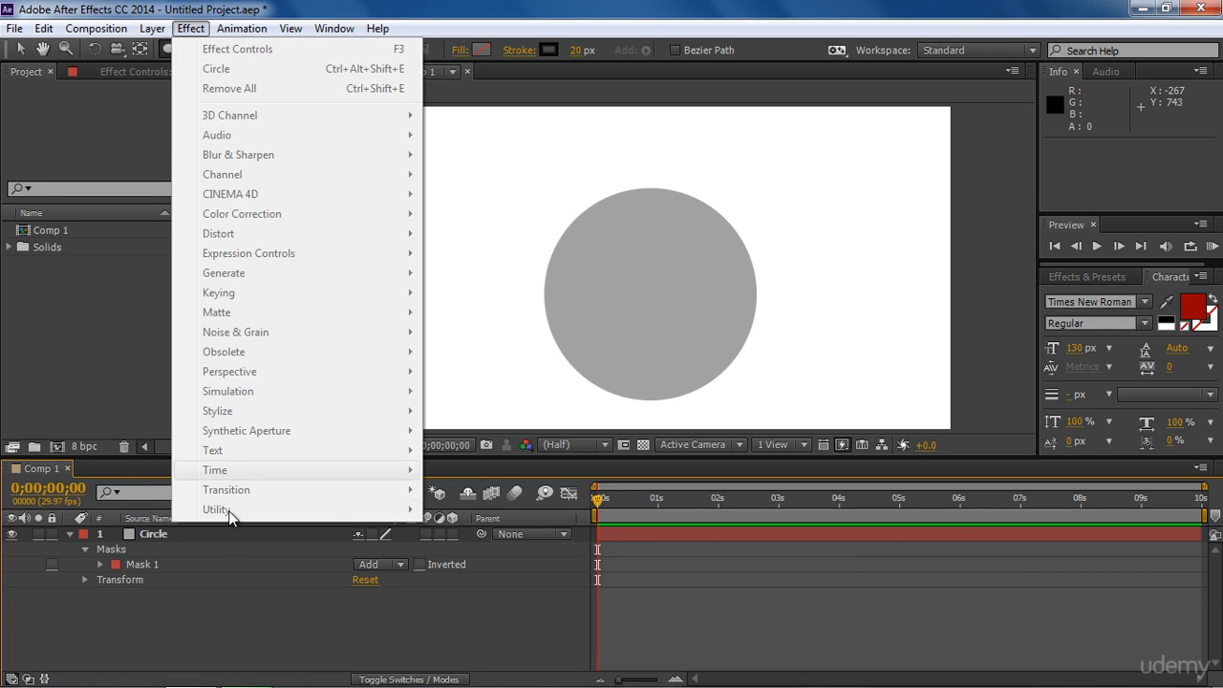
pyautogui.click(199, 532)
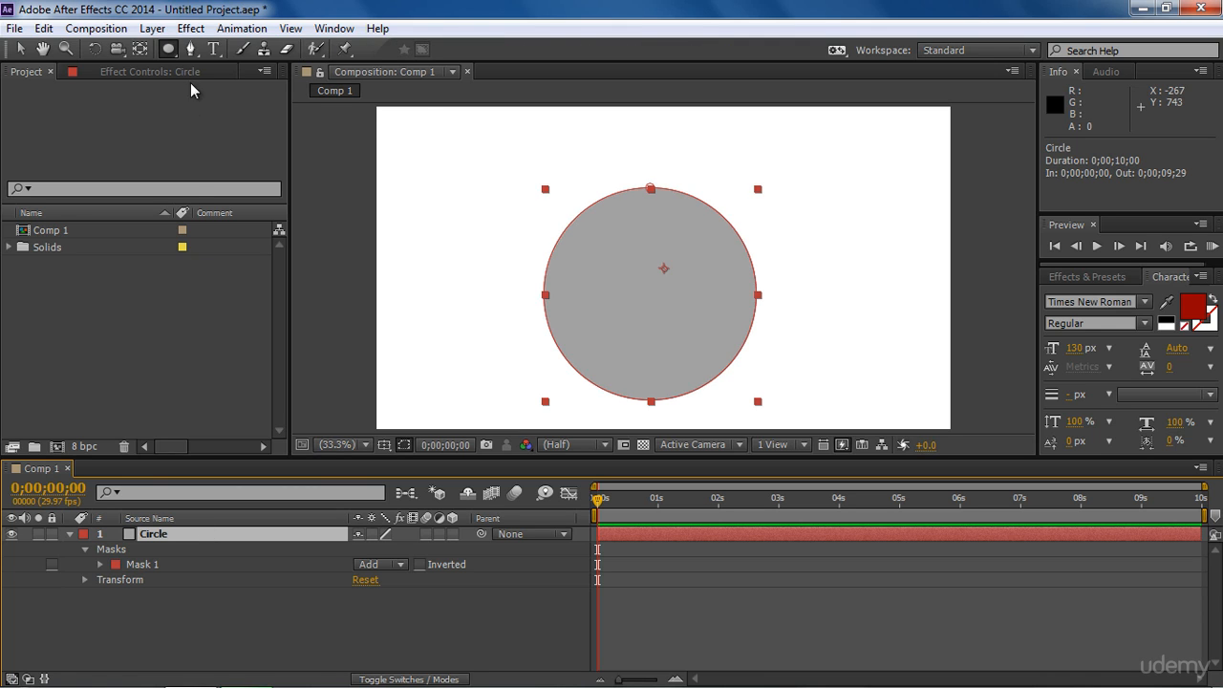
pyautogui.click(191, 28)
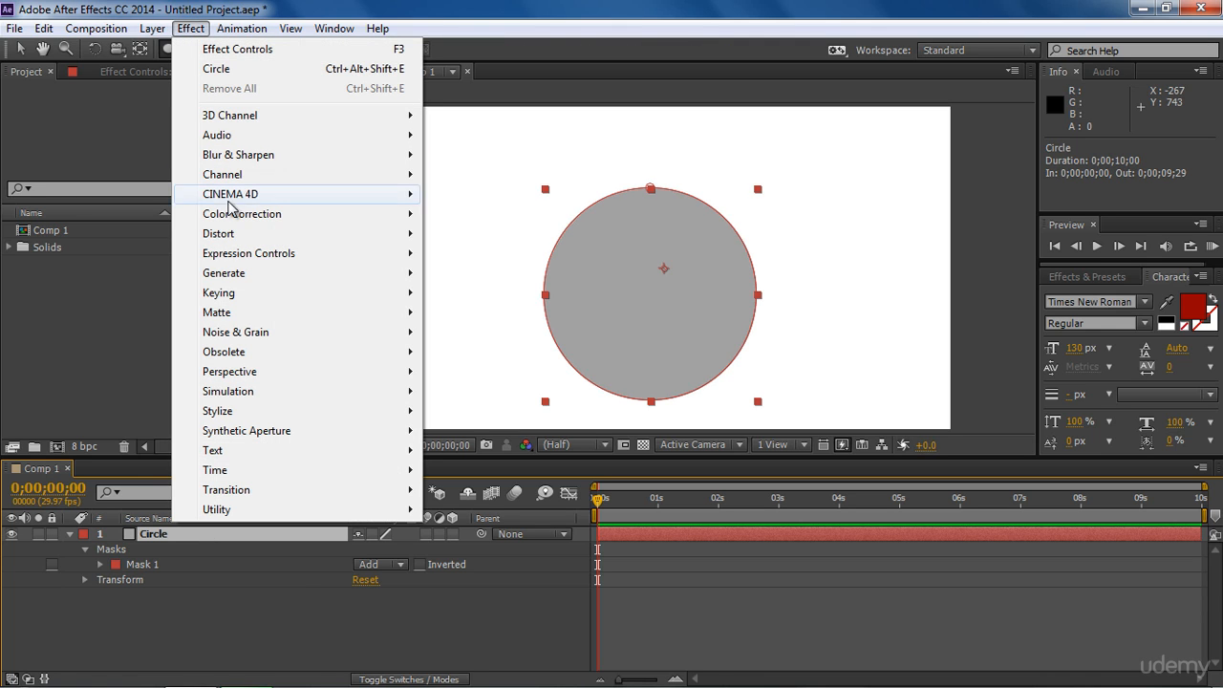
pyautogui.moveTo(239, 280)
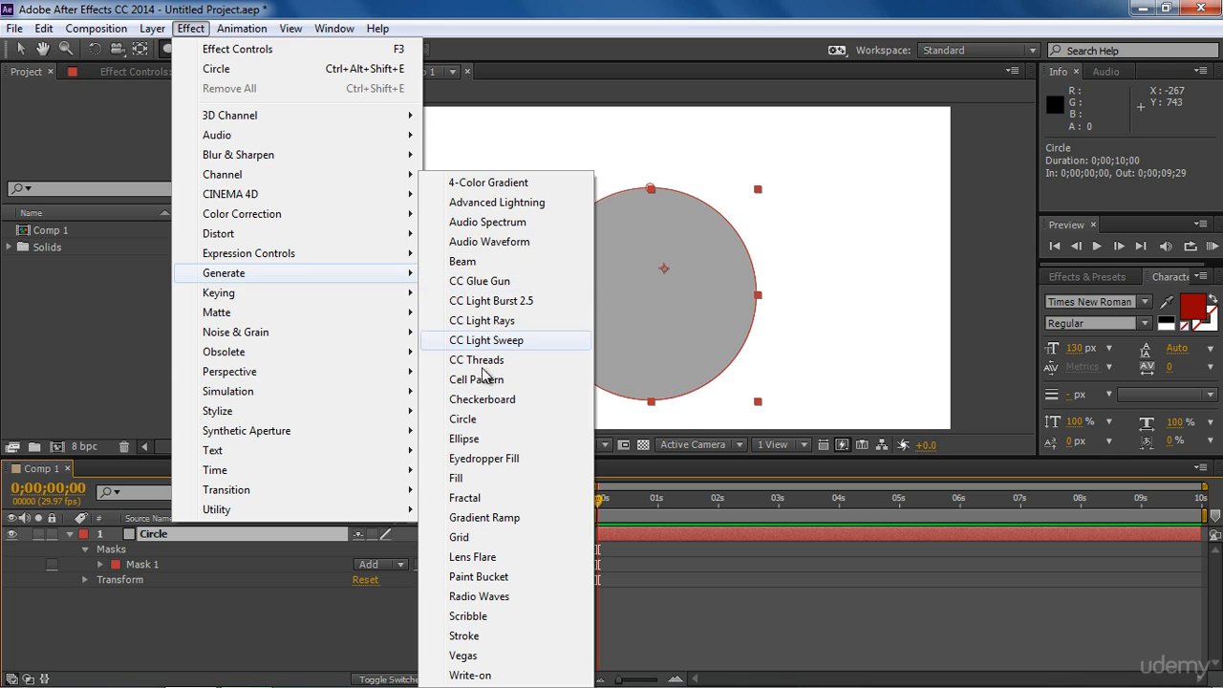
pyautogui.click(466, 479)
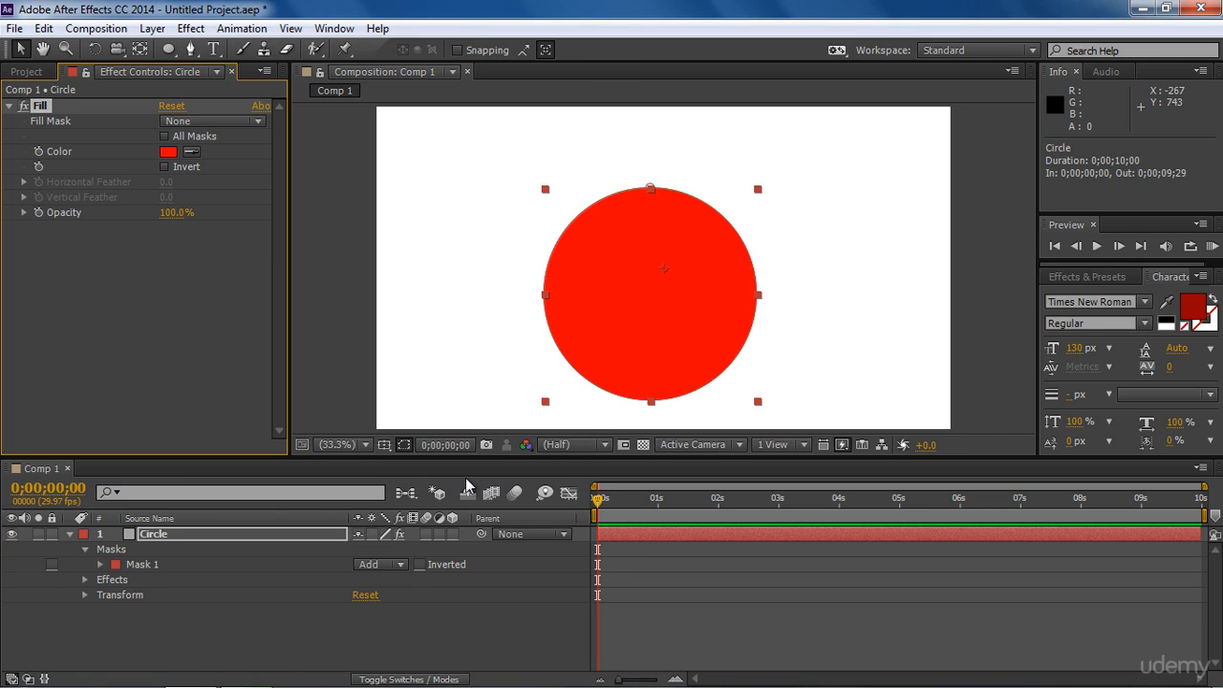
pyautogui.click(170, 154)
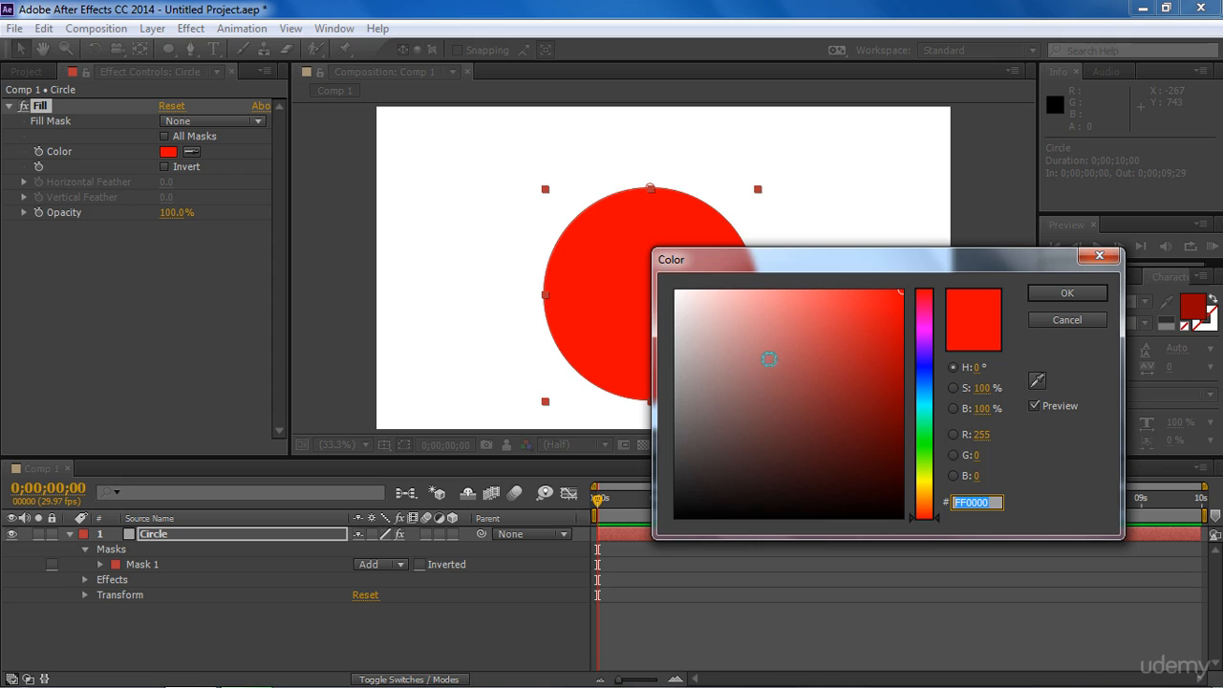
pyautogui.click(924, 382)
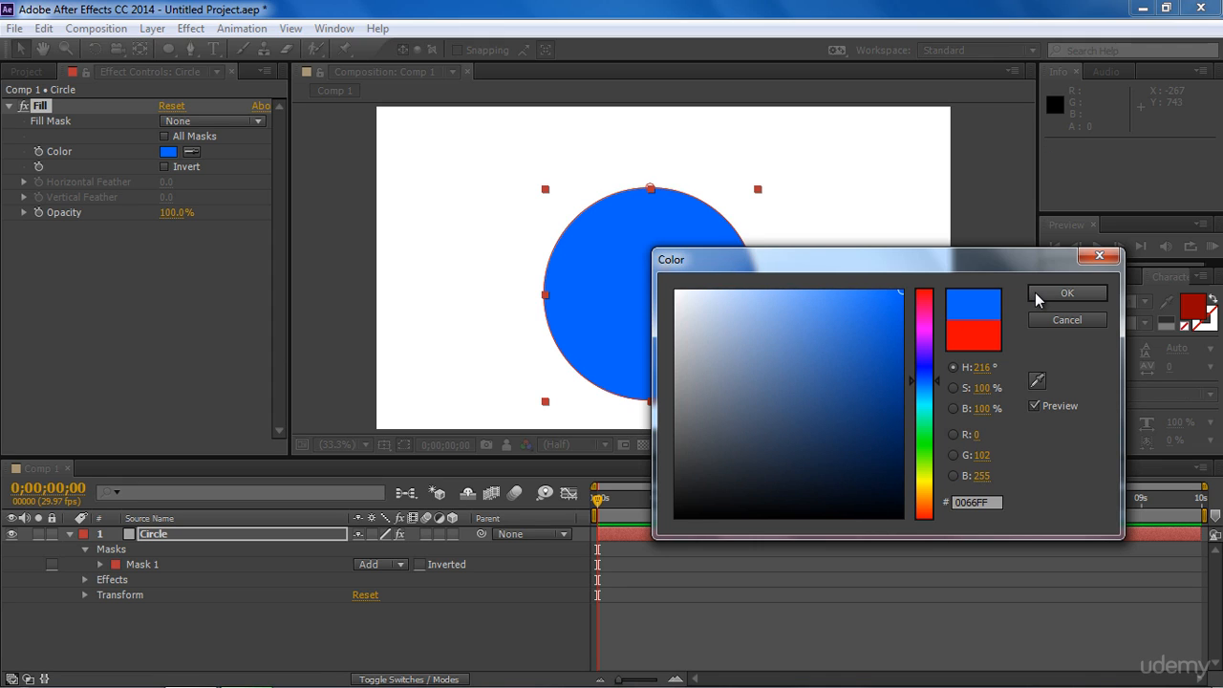
pyautogui.click(1062, 294)
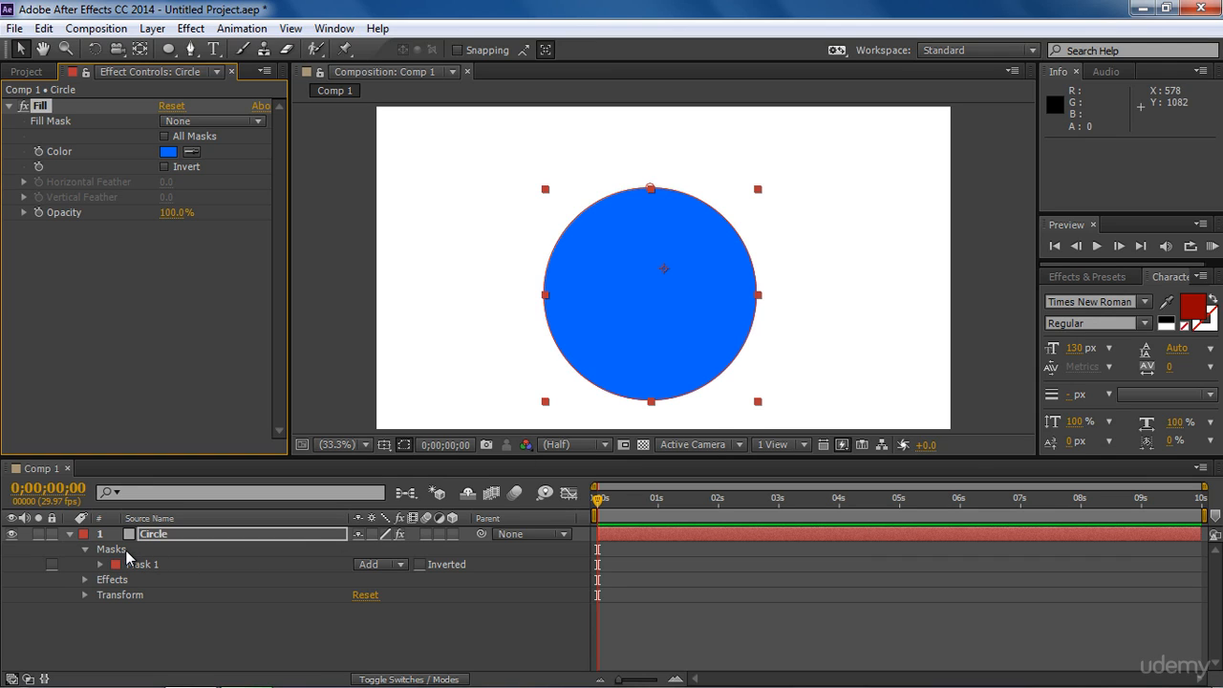
# Delete the mask and the Fill effect from the Circle layer.
pyautogui.click(124, 550)
pyautogui.press('Delete')
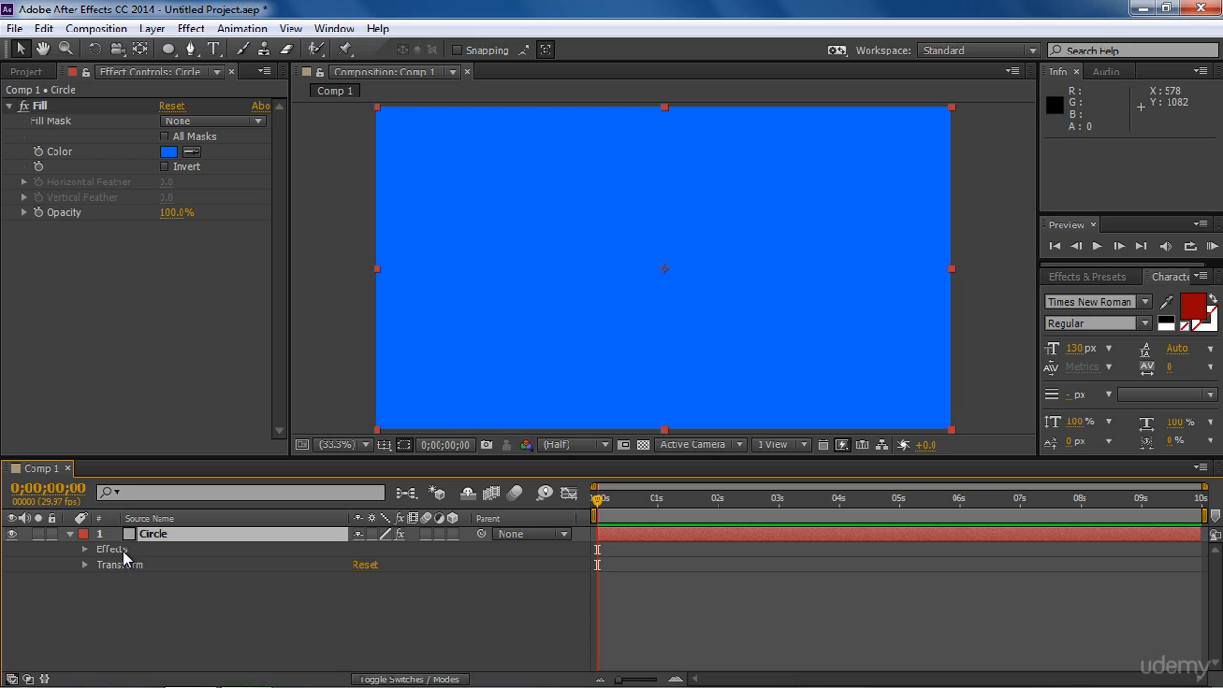
pyautogui.click(66, 144)
pyautogui.press('Delete')
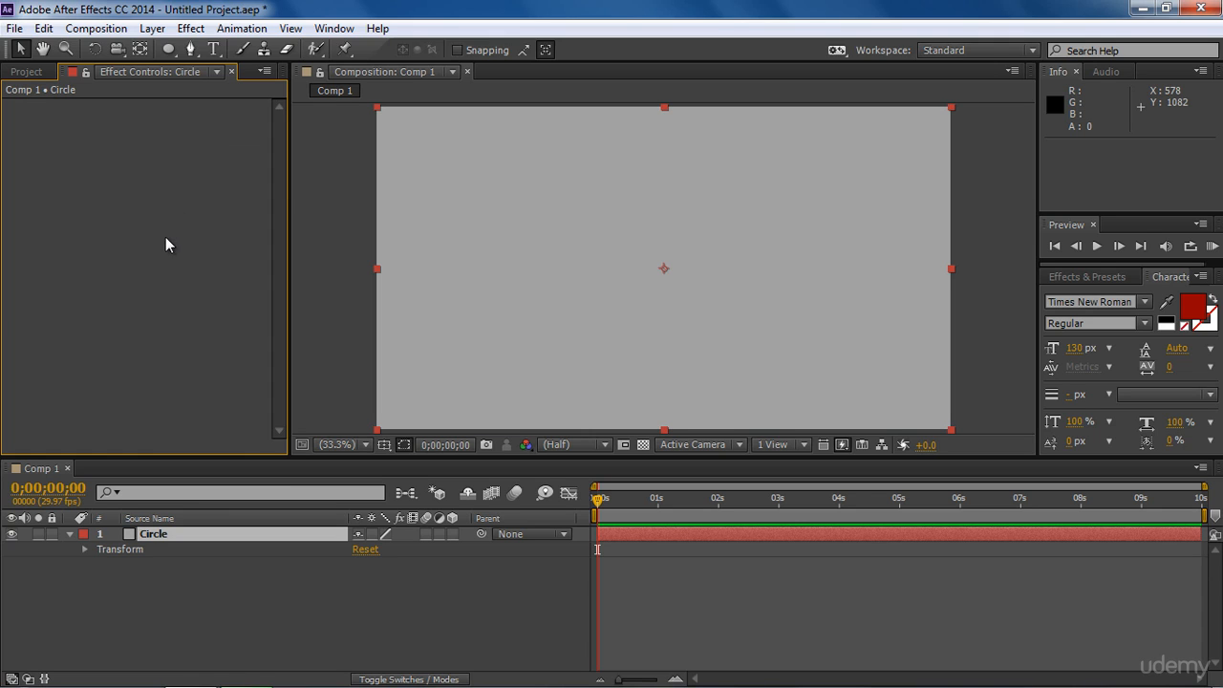
# Apply the Circle effect from the Generate group to the Circle layer and set its color to dark red 940000.
pyautogui.click(196, 28)
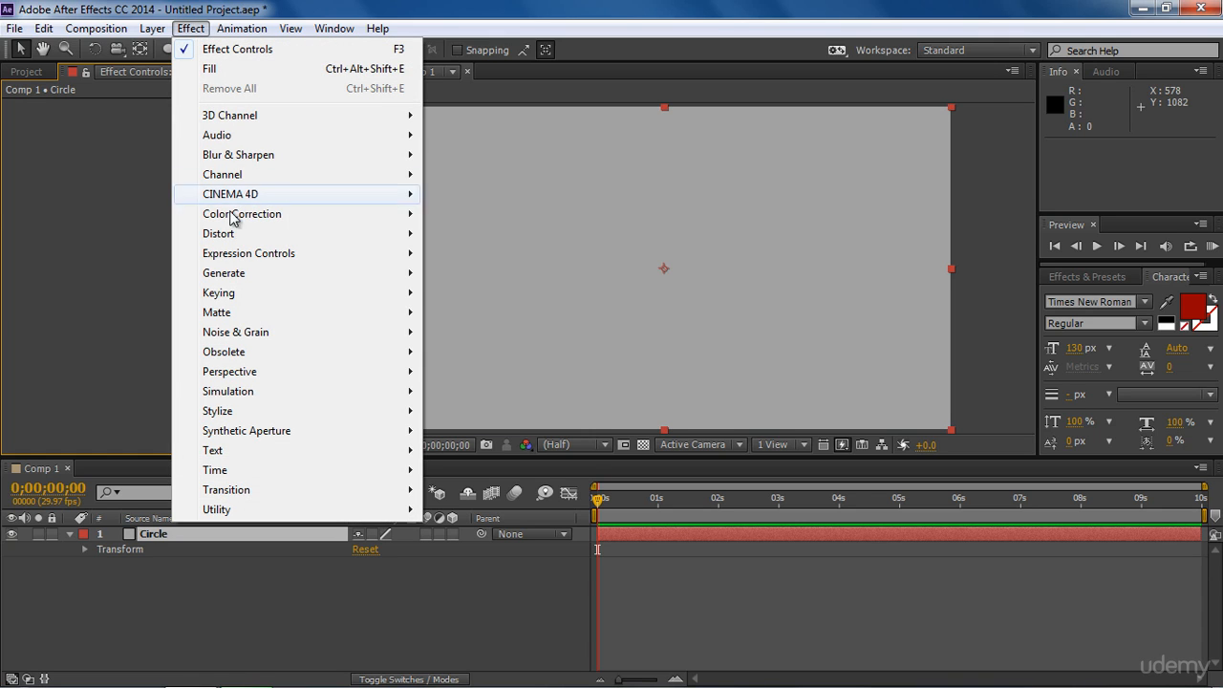
pyautogui.moveTo(401, 272)
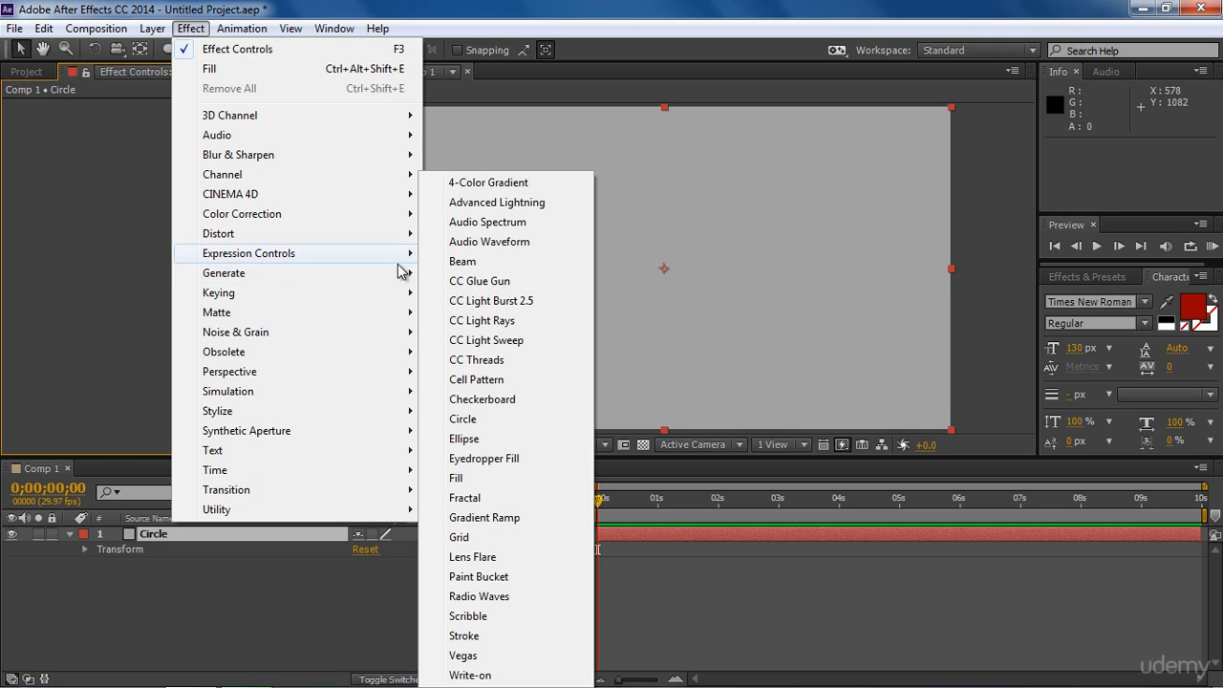
pyautogui.click(475, 424)
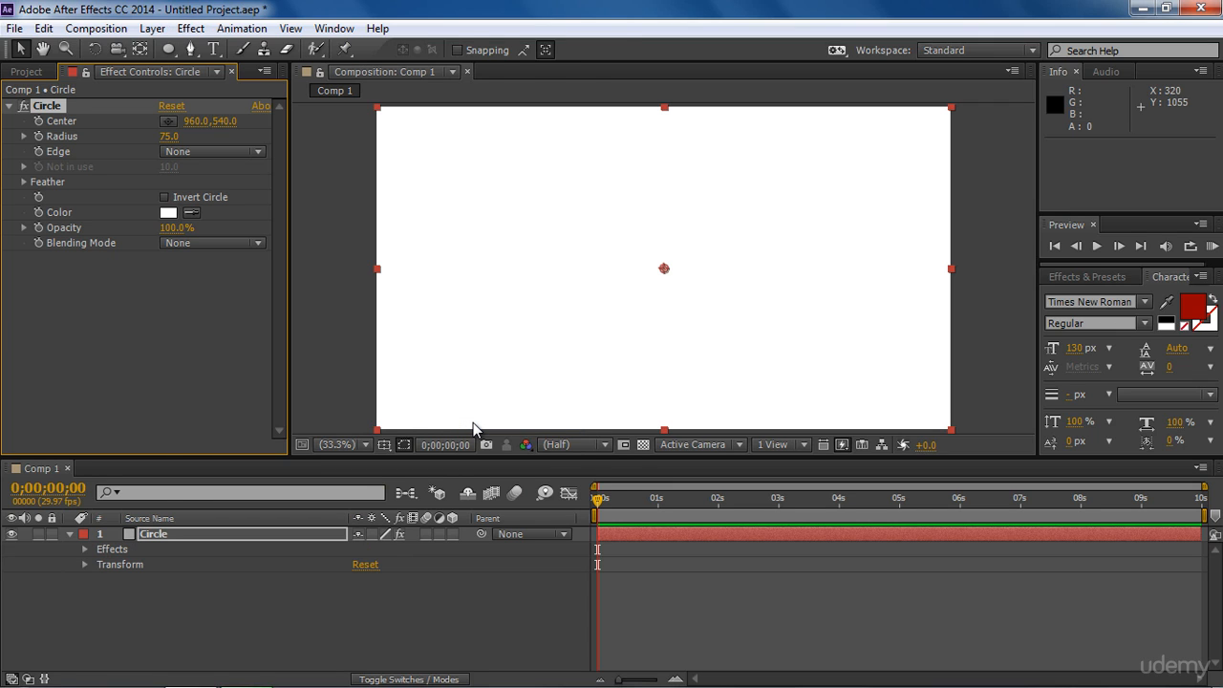
pyautogui.click(168, 212)
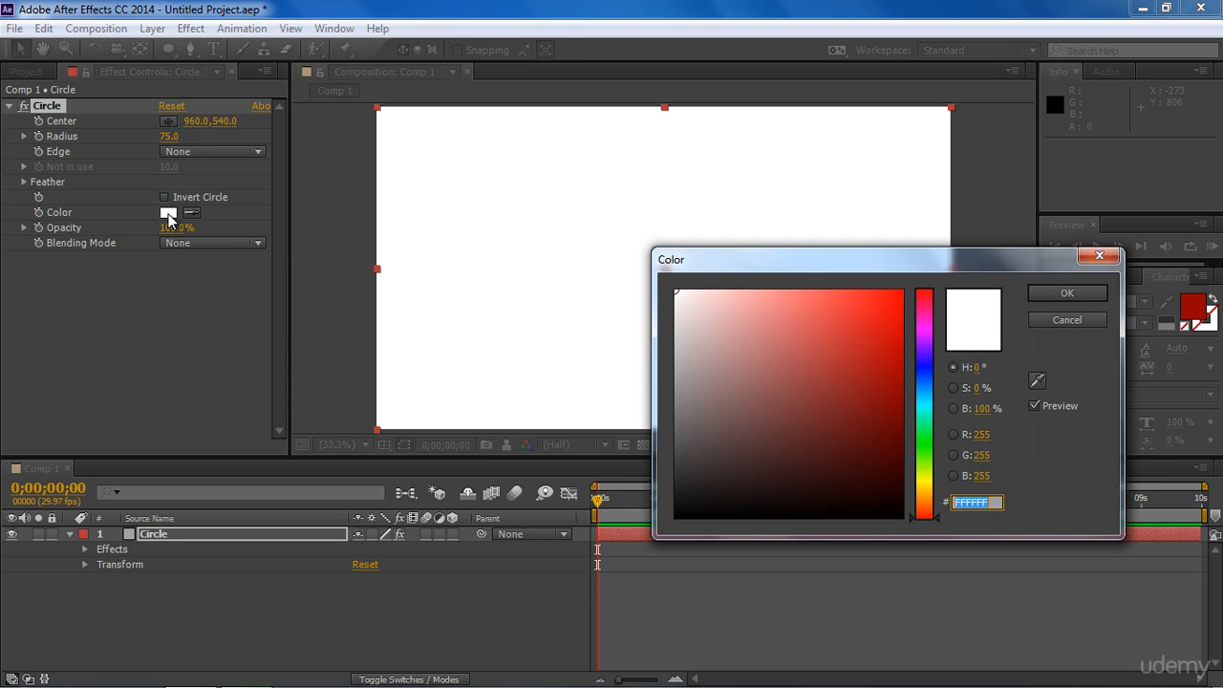
pyautogui.click(877, 382)
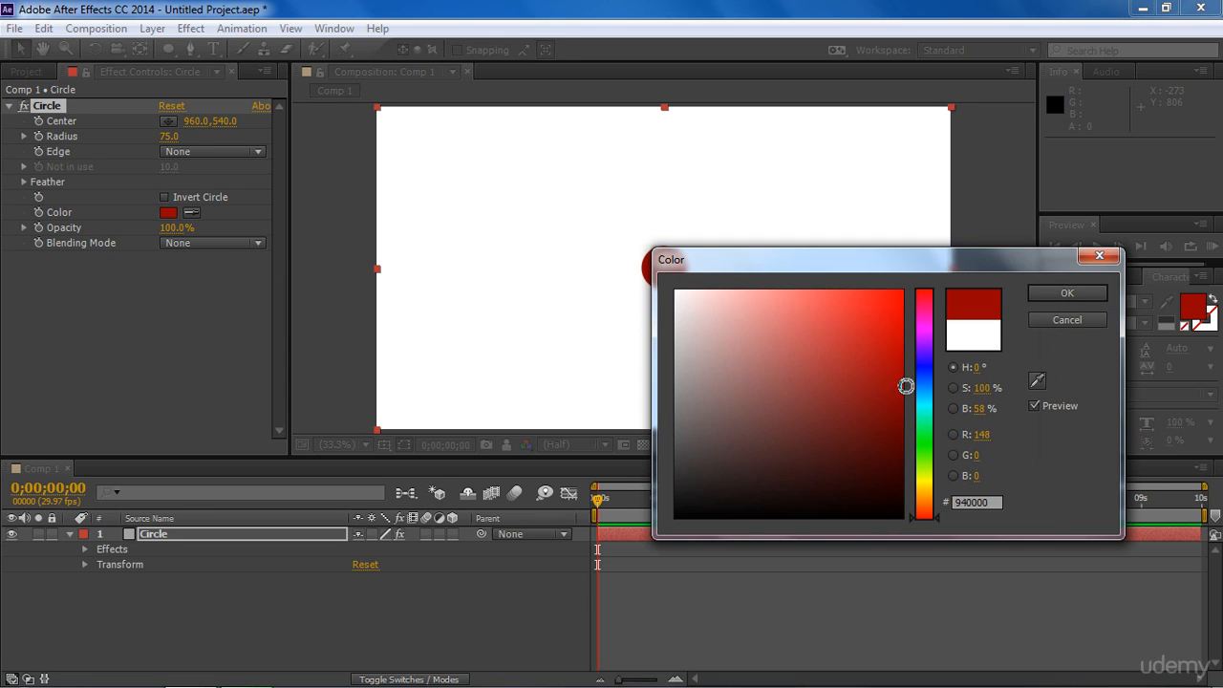
pyautogui.click(1062, 293)
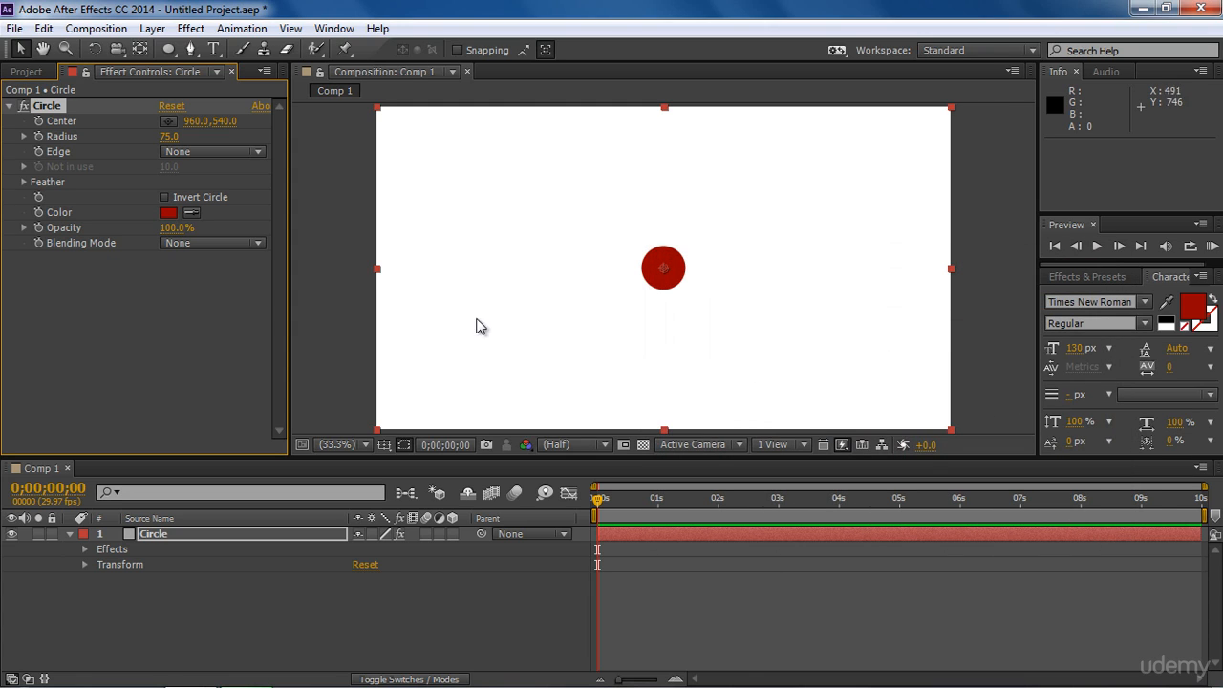
# Set the Circle effect's radius to 230 and view its Edge options without changing the edge type.
pyautogui.moveTo(172, 139); pyautogui.dragTo(309, 138)
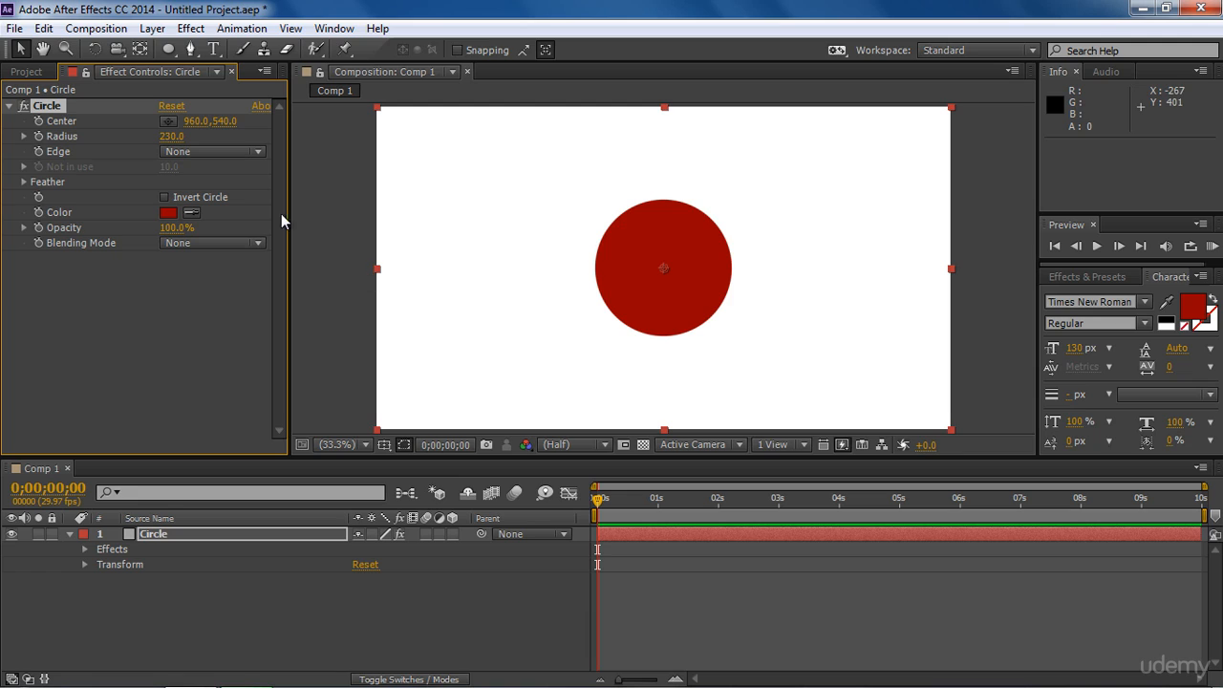
pyautogui.click(236, 153)
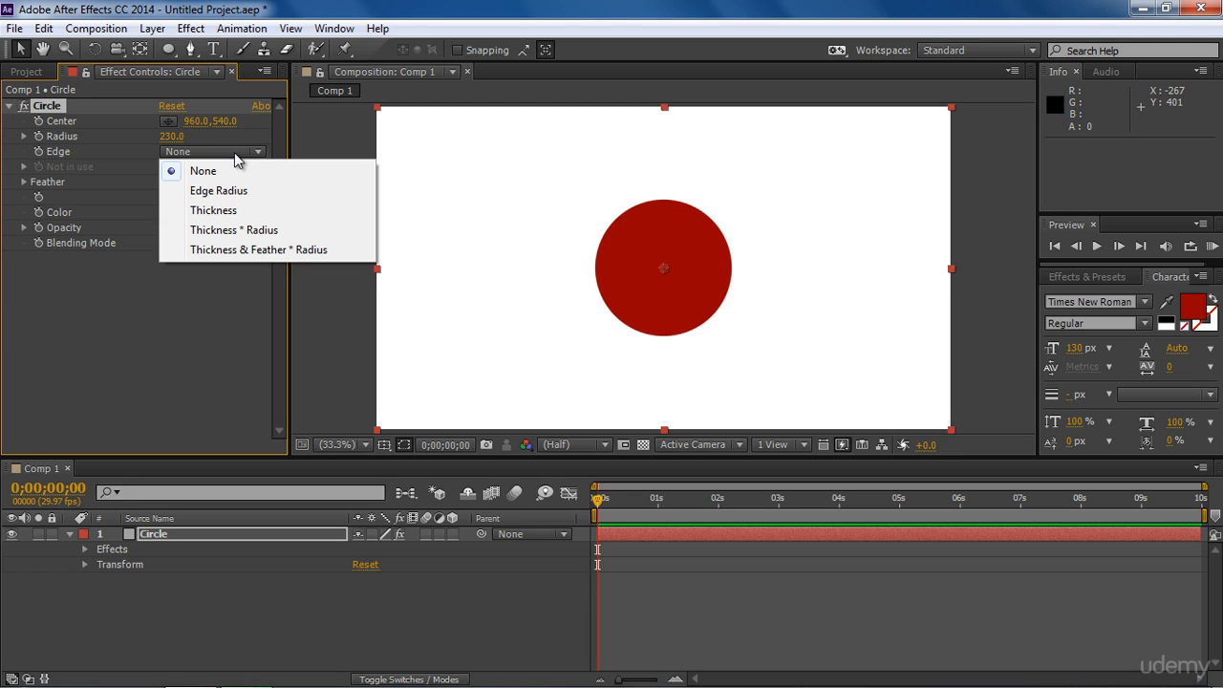
pyautogui.click(320, 145)
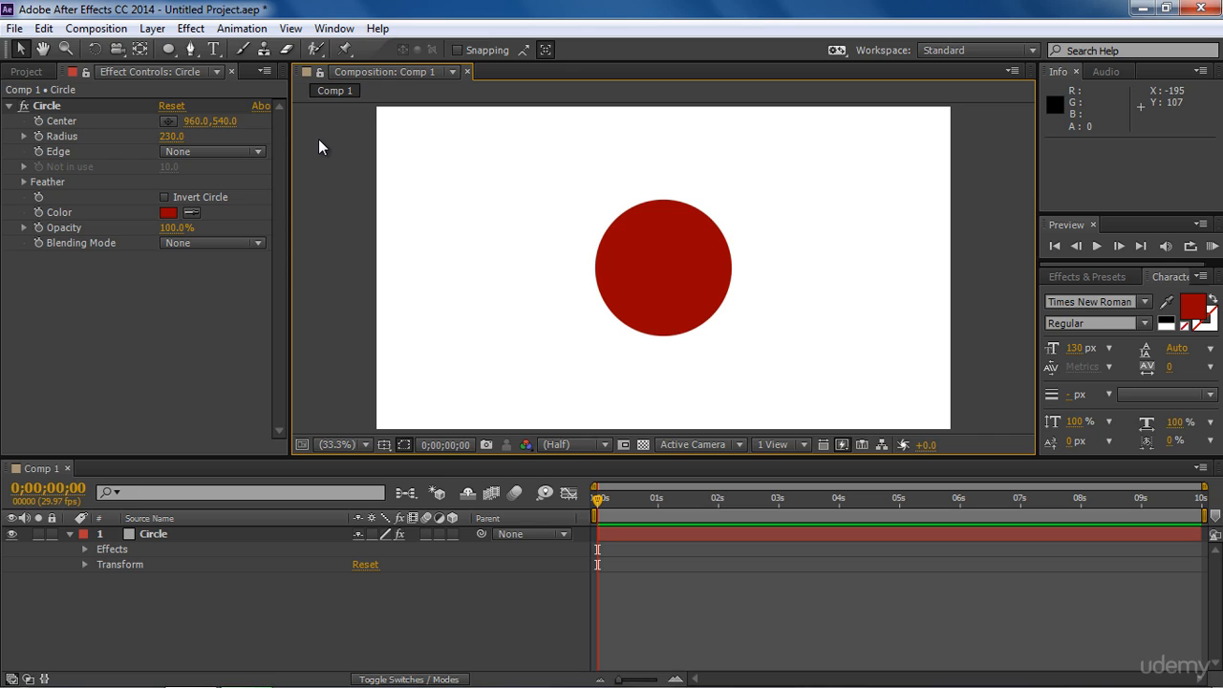
# Delete the Circle effect from the Circle layer.
pyautogui.click(141, 537)
pyautogui.click(48, 106)
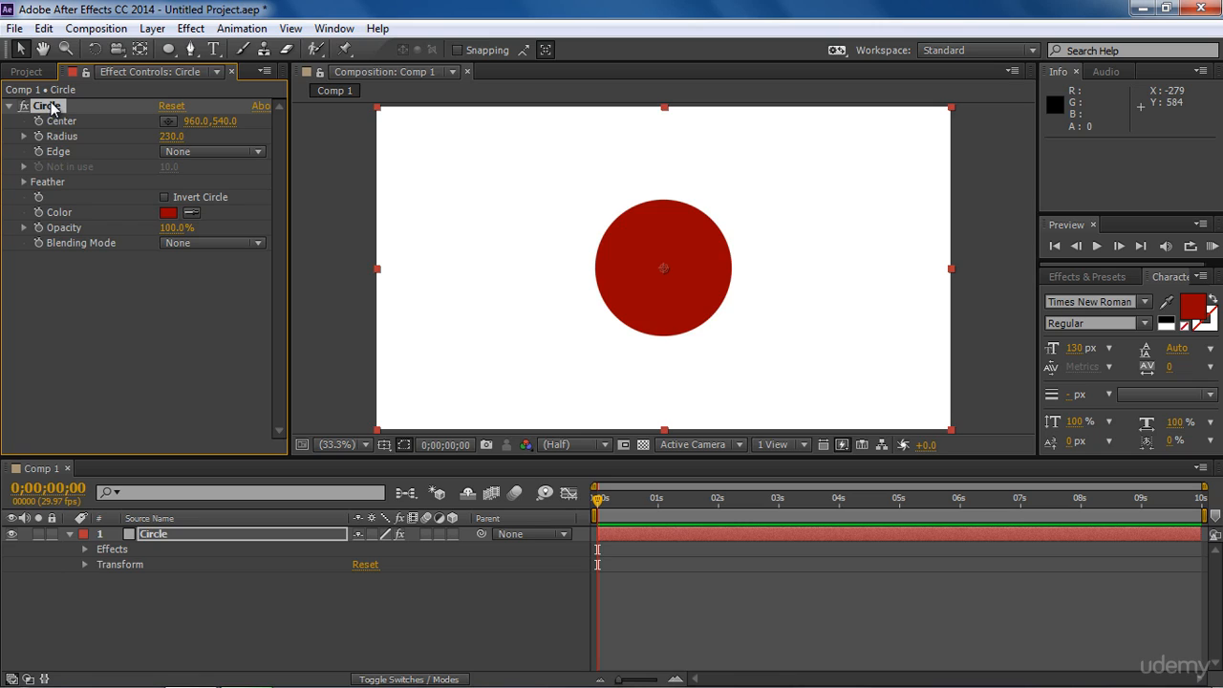
pyautogui.press('Delete')
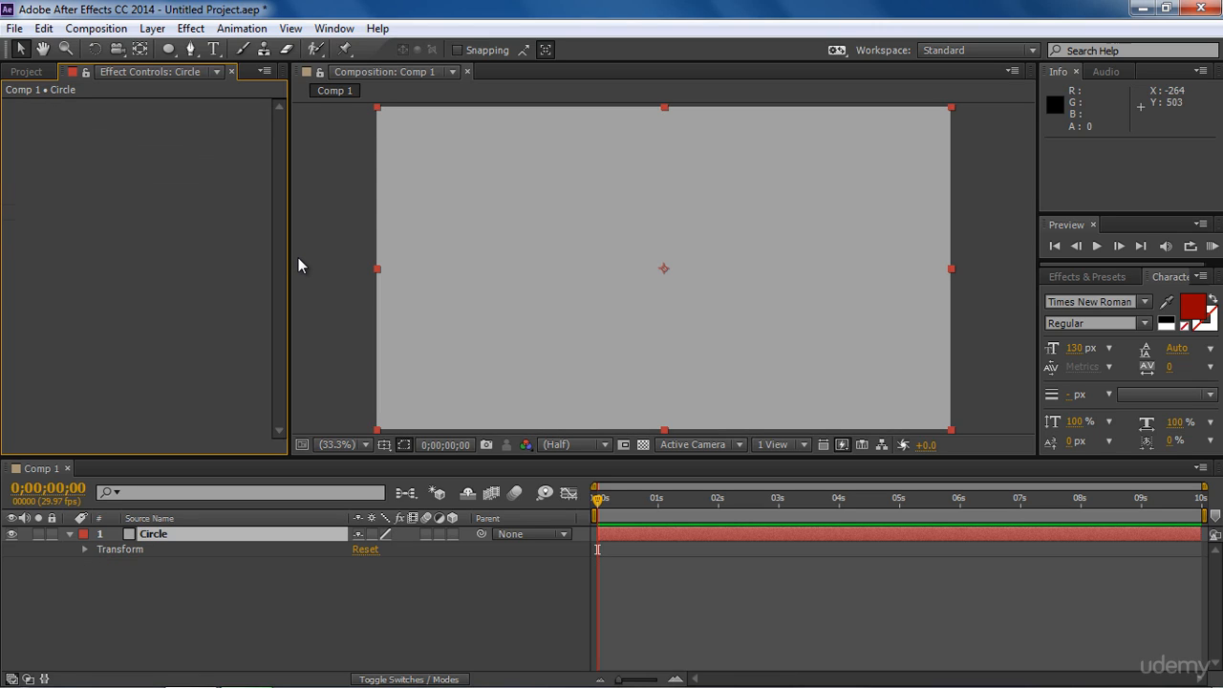
# Draw four overlapping circular masks around the middle of the Circle layer, the last about 378 px wide, and deselect the layer.
pyautogui.click(168, 48)
pyautogui.moveTo(507, 231)
pyautogui.mouseDown()
pyautogui.moveTo(579, 268)
pyautogui.moveTo(617, 315)
pyautogui.mouseUp()
pyautogui.moveTo(583, 199)
pyautogui.mouseDown()
pyautogui.moveTo(707, 254)
pyautogui.moveTo(775, 335)
pyautogui.moveTo(787, 380)
pyautogui.mouseUp()
pyautogui.moveTo(600, 289)
pyautogui.mouseDown()
pyautogui.moveTo(682, 335)
pyautogui.moveTo(714, 401)
pyautogui.mouseUp()
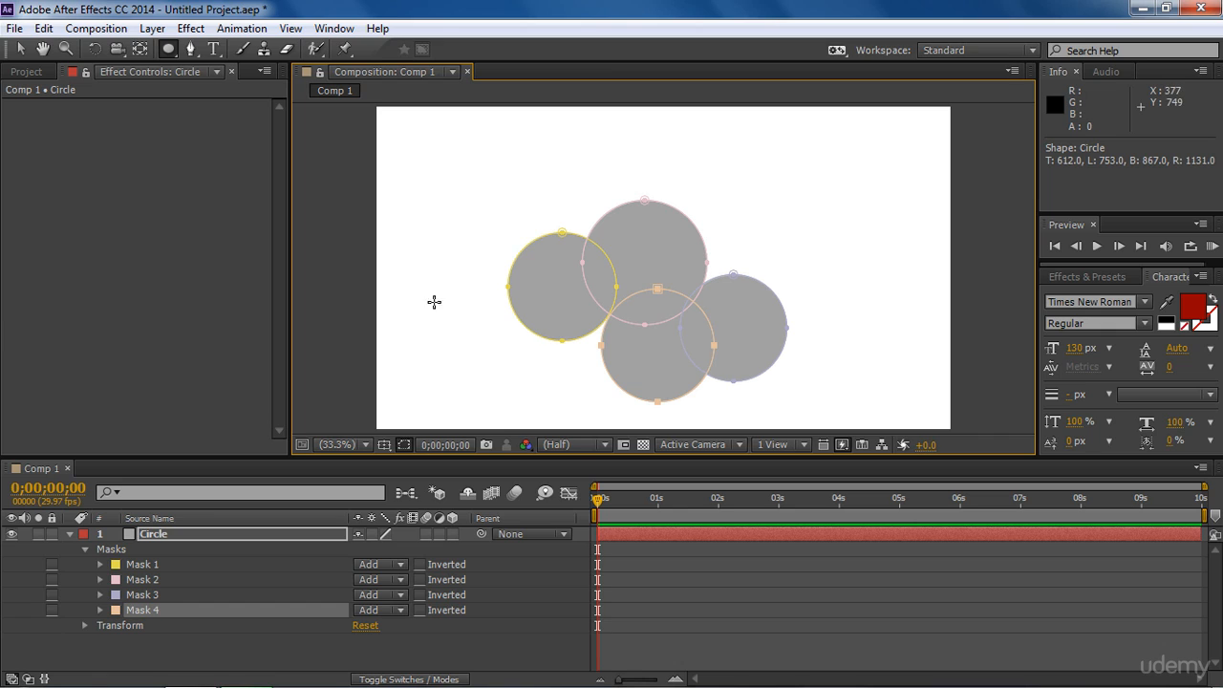
pyautogui.click(20, 49)
pyautogui.click(350, 281)
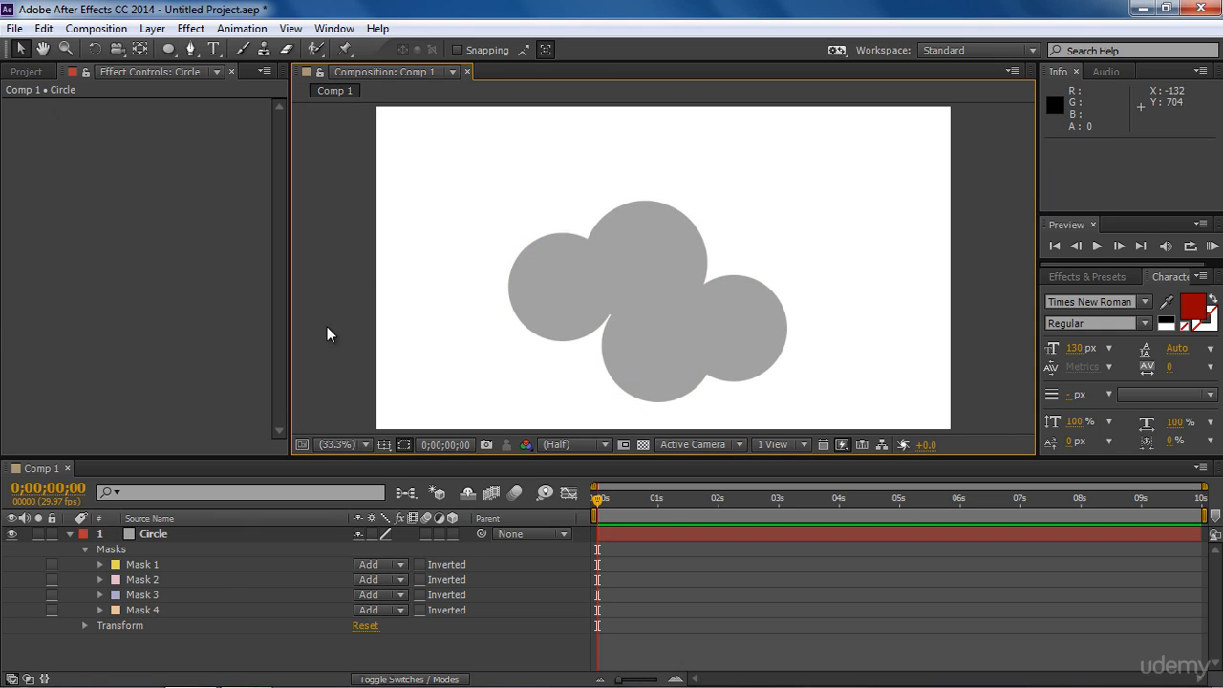
# Set the opacity of Mask 1 on the Circle layer to 20% and collapse its properties.
pyautogui.click(101, 563)
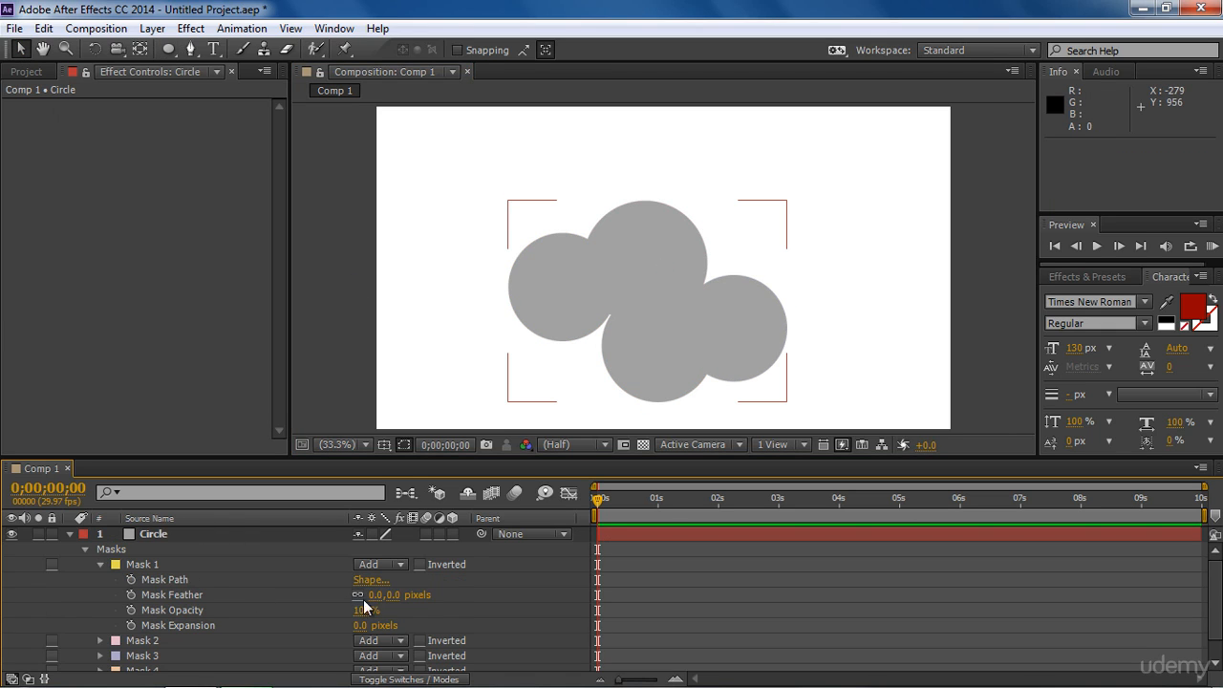
pyautogui.click(363, 609)
pyautogui.write('20')
pyautogui.press('Return')
pyautogui.click(101, 564)
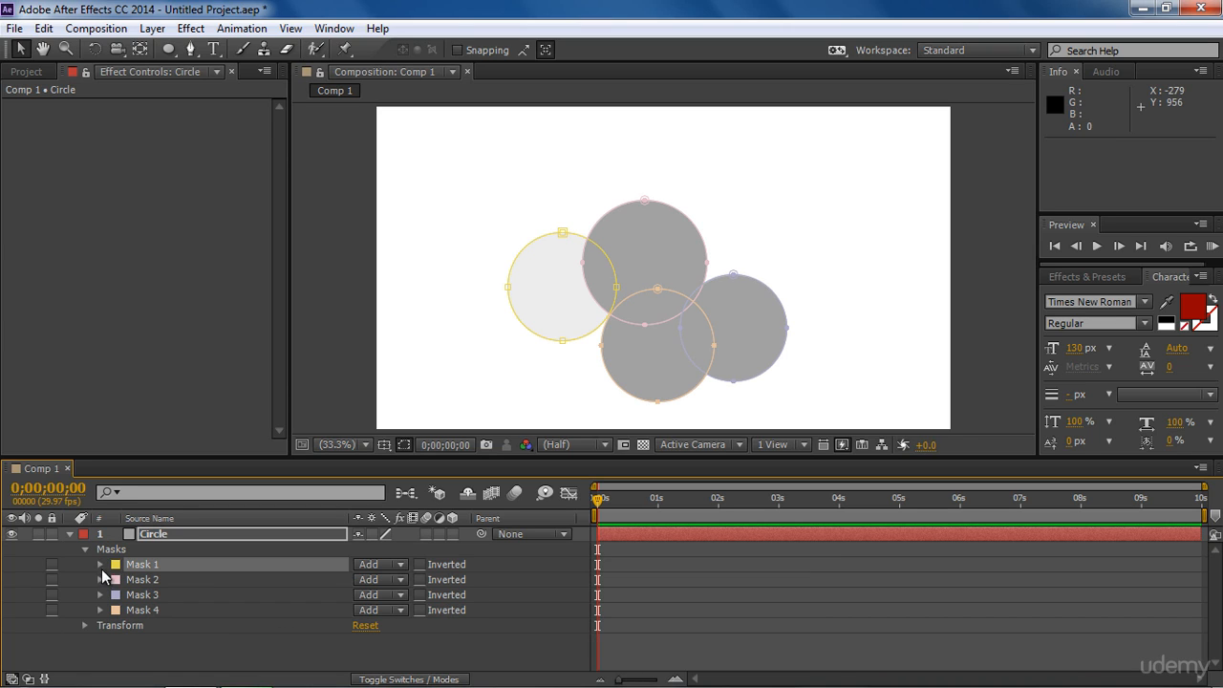
# Set the opacity of Mask 2 on the Circle layer to 40% and collapse its properties.
pyautogui.click(100, 579)
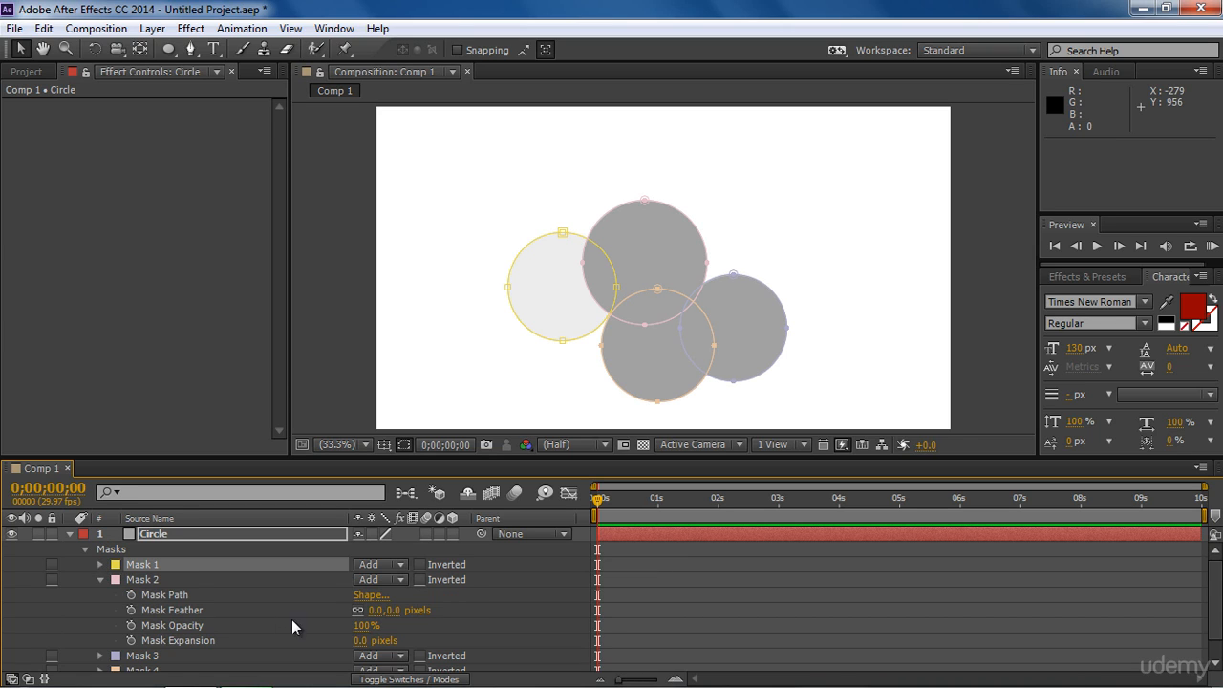
pyautogui.click(366, 625)
pyautogui.write('40')
pyautogui.press('Return')
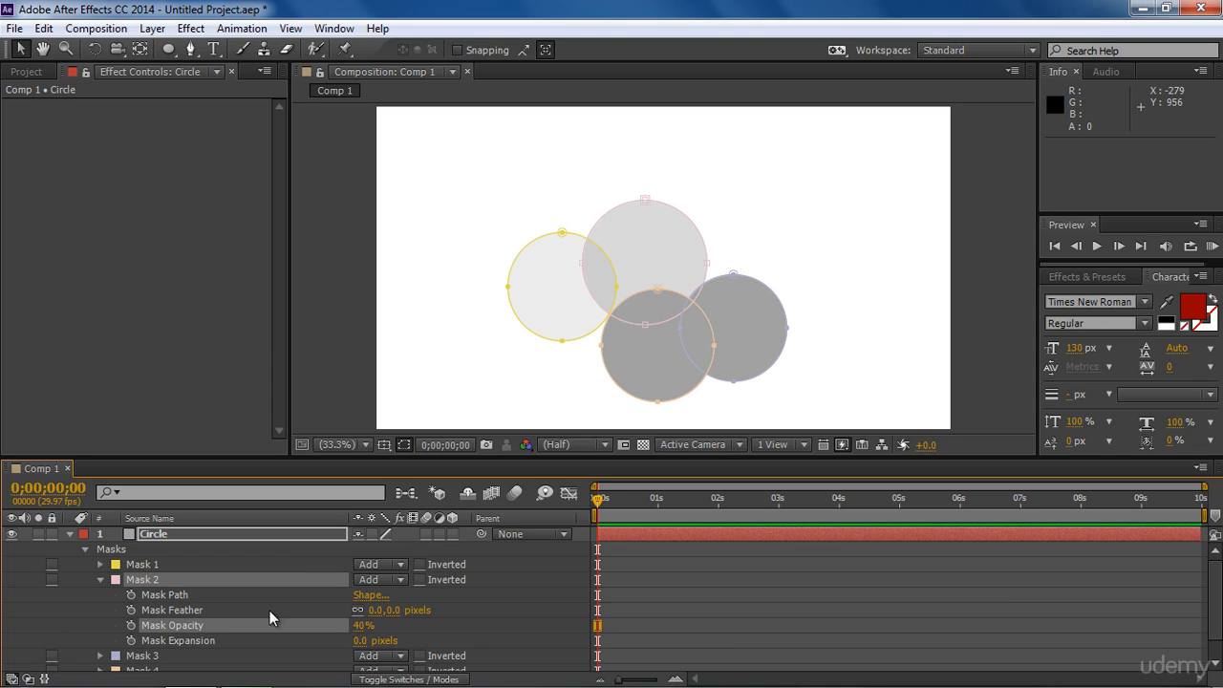
pyautogui.click(100, 579)
# Set the opacity of Mask 3 on the Circle layer to 60% and collapse its properties.
pyautogui.click(101, 594)
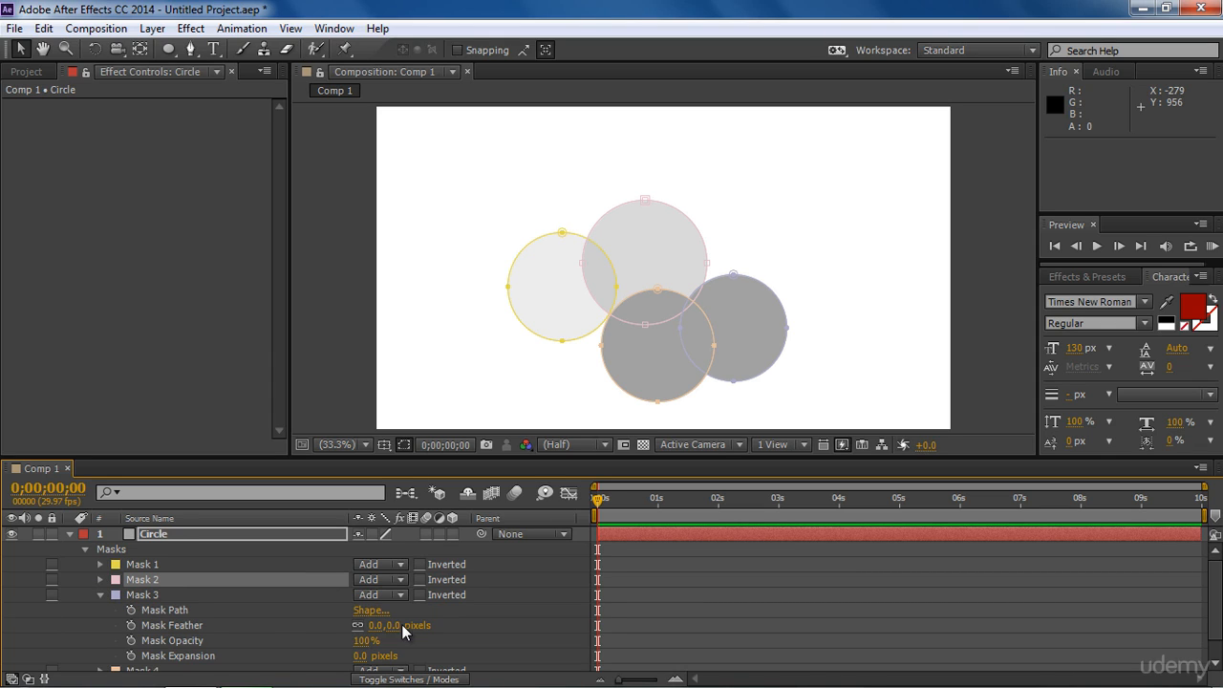
pyautogui.click(368, 640)
pyautogui.write('60')
pyautogui.press('Return')
pyautogui.click(100, 594)
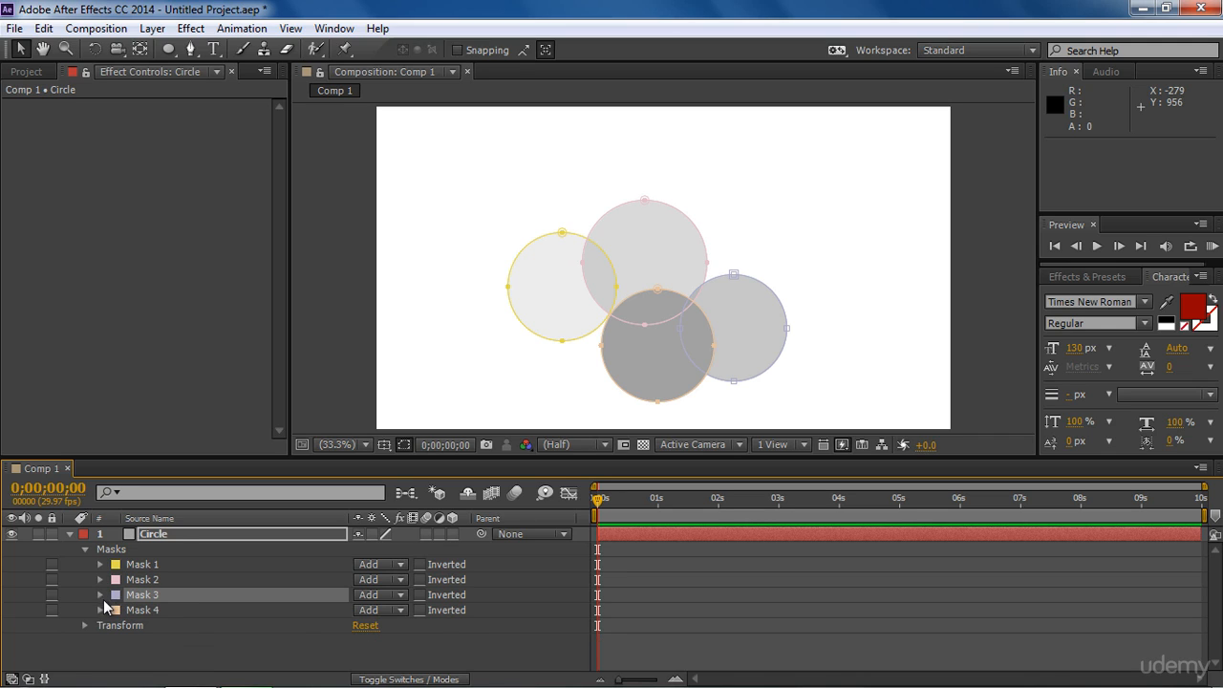
# Set the opacity of Mask 4 on the Circle layer to 80%, collapse its properties and deselect the layer.
pyautogui.click(101, 609)
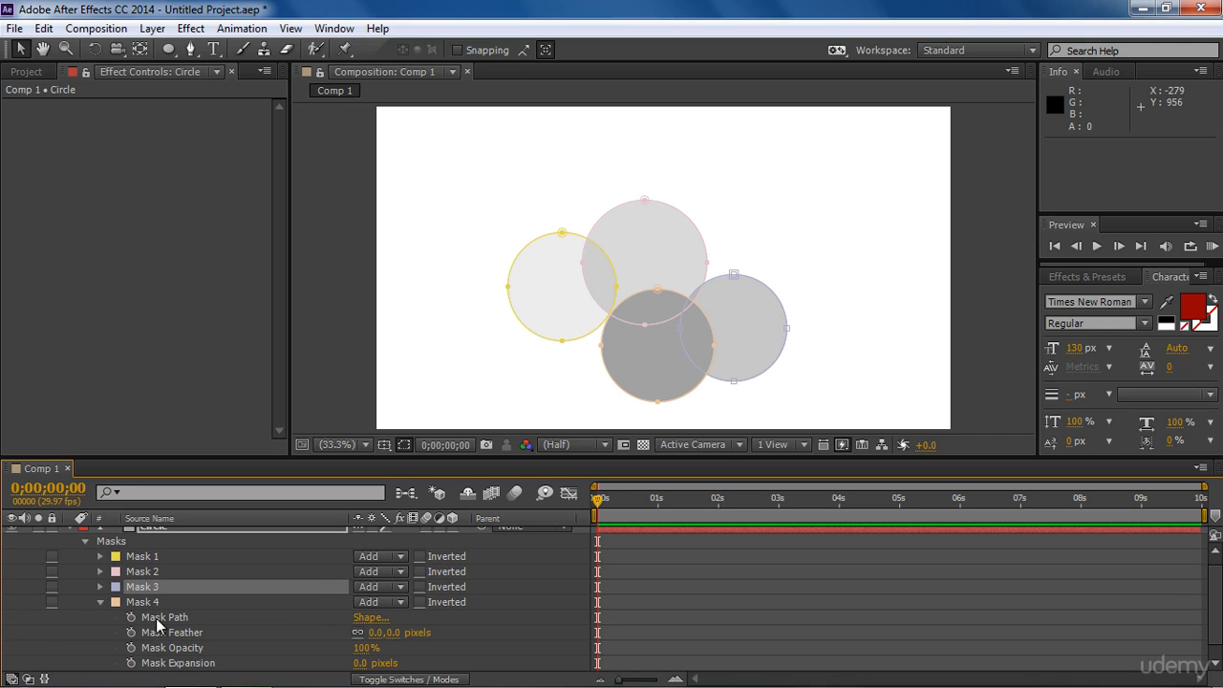
pyautogui.click(366, 649)
pyautogui.write('80')
pyautogui.press('Return')
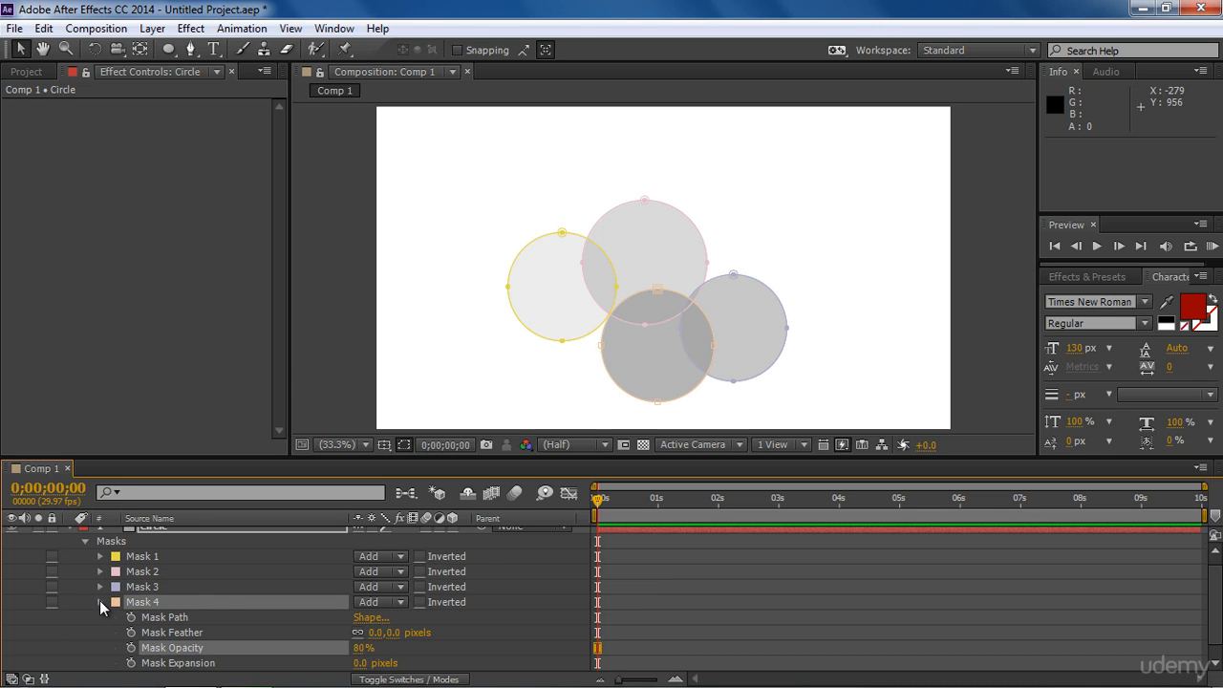
pyautogui.click(100, 600)
pyautogui.click(543, 565)
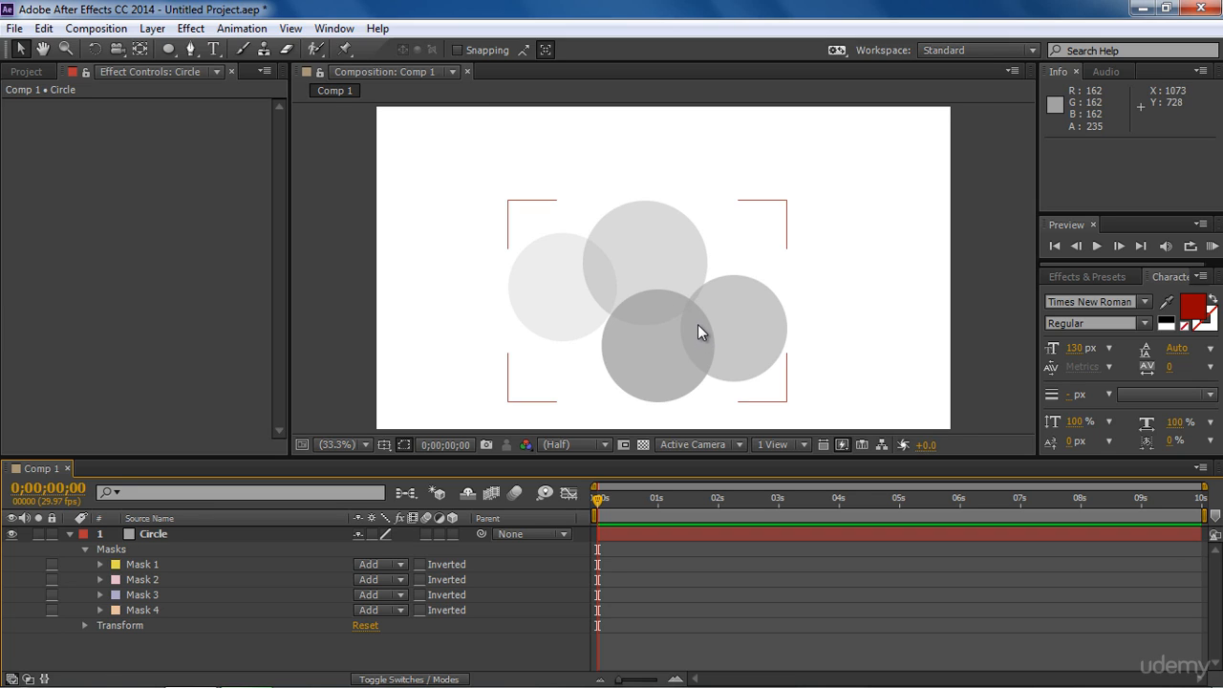
# Change the mode of all four masks on the Circle layer from Add to Lighten.
pyautogui.click(389, 564)
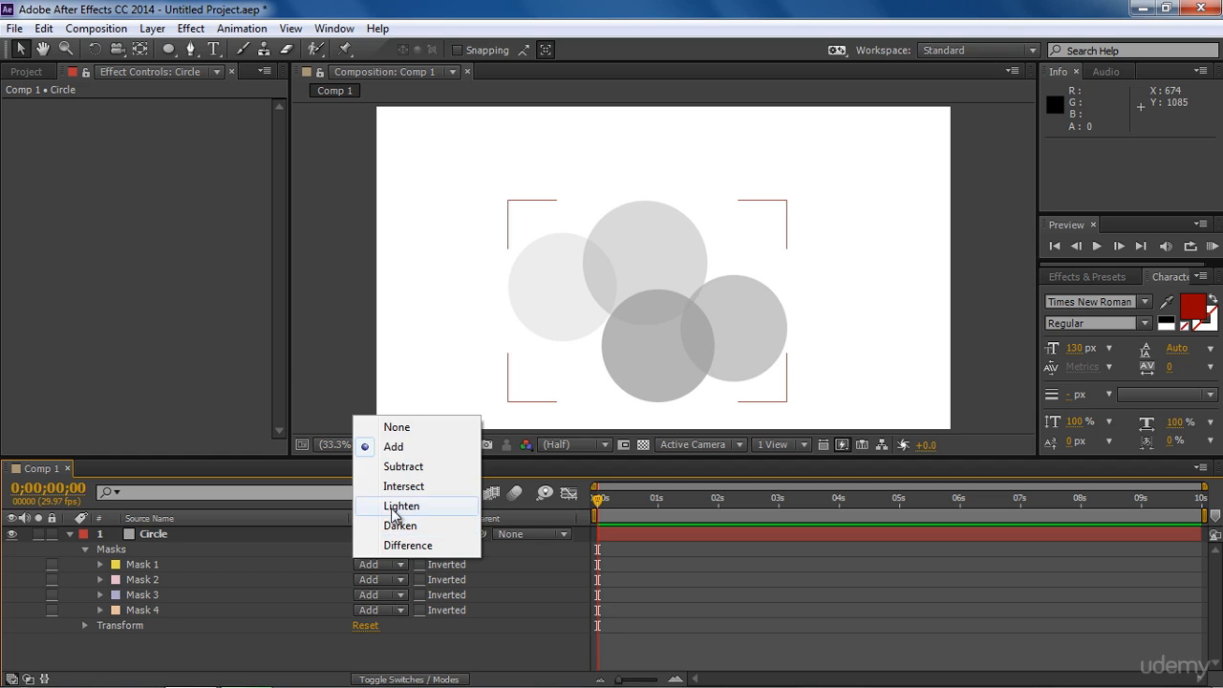
pyautogui.click(393, 504)
pyautogui.click(386, 579)
pyautogui.click(396, 521)
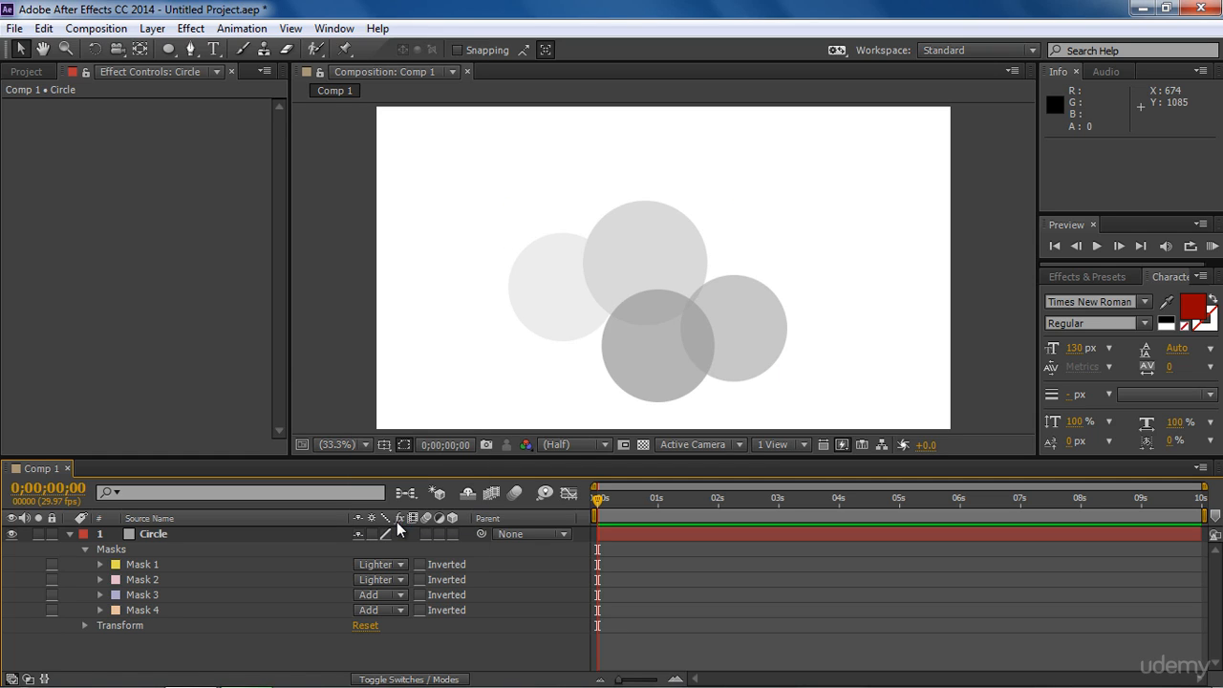
pyautogui.click(391, 594)
pyautogui.click(387, 536)
pyautogui.click(390, 610)
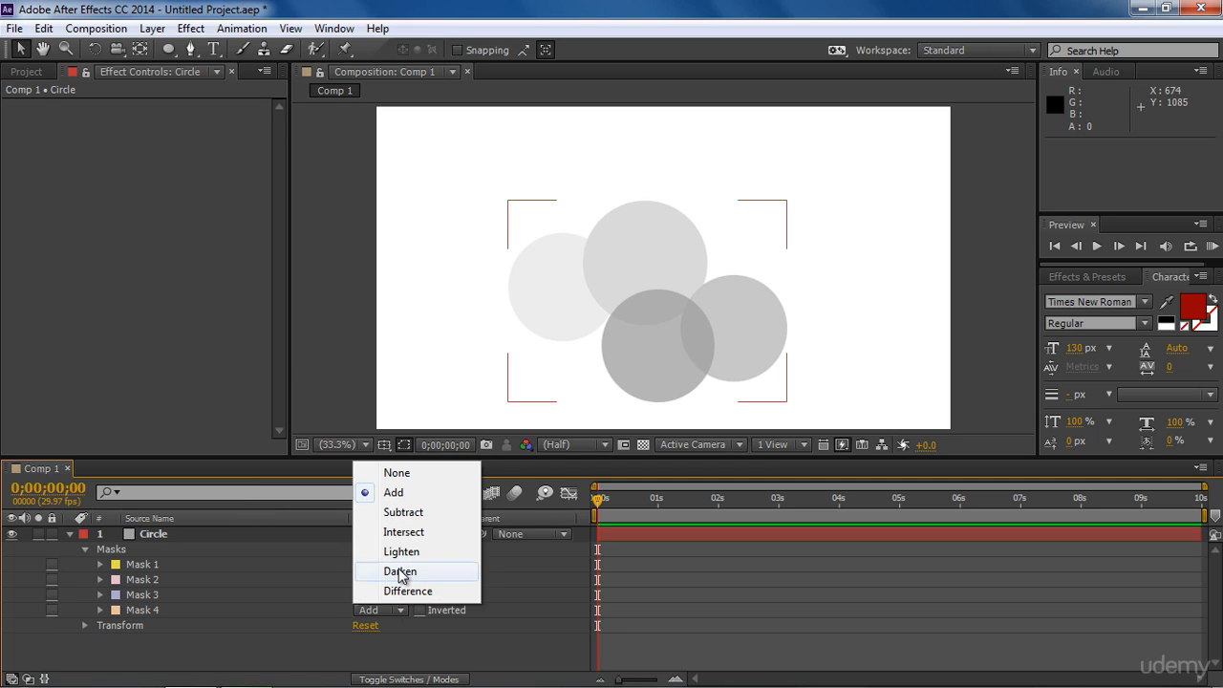
pyautogui.click(394, 551)
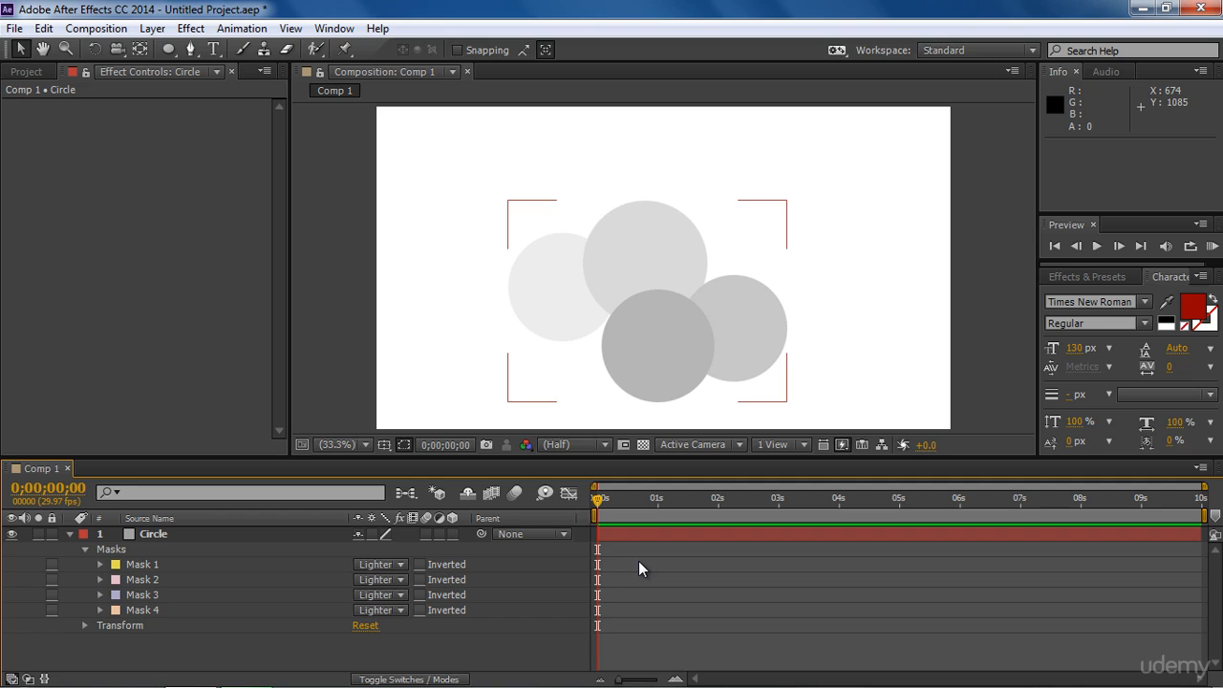
# Import the image 3d-nature-background-01.jpg from the Wallpapers folder and place it beneath the Circle layer in Comp 1.
pyautogui.click(26, 72)
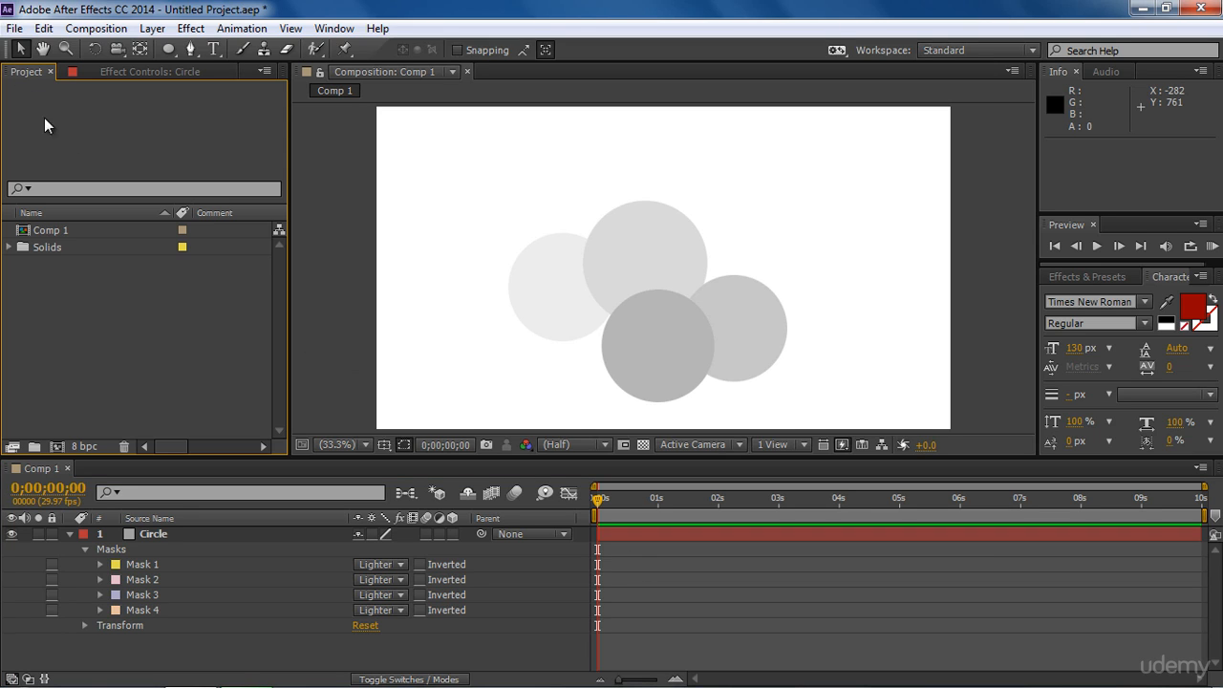
pyautogui.rightClick(113, 318)
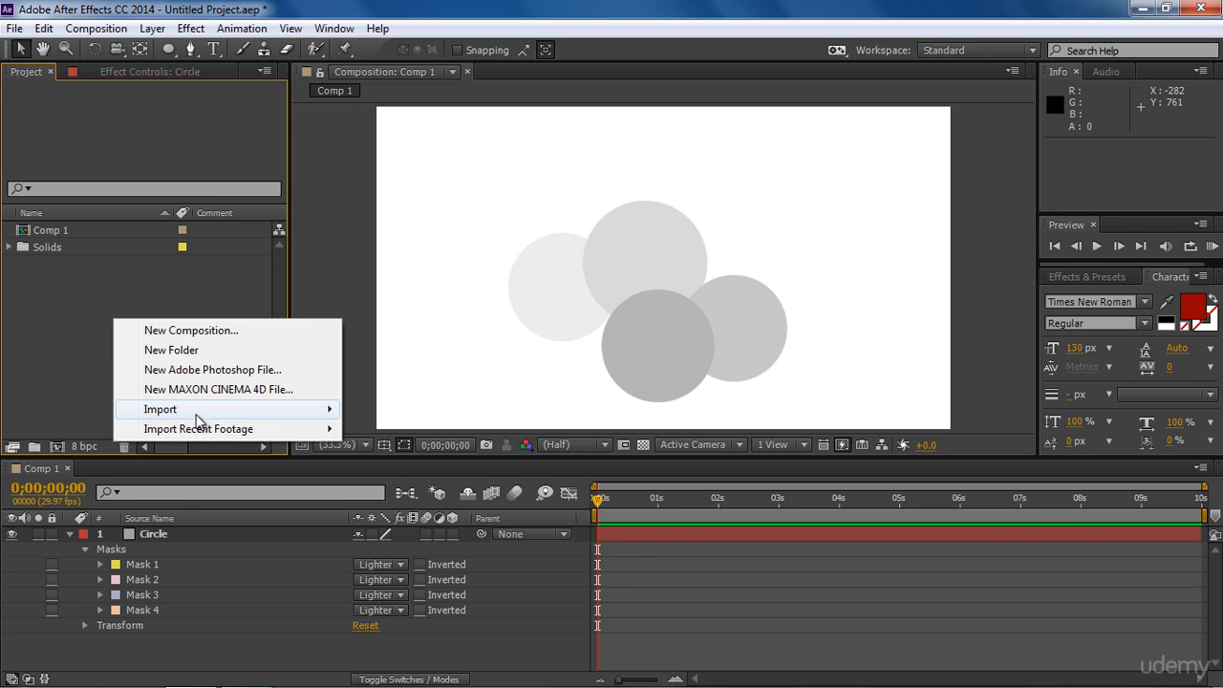
pyautogui.click(354, 411)
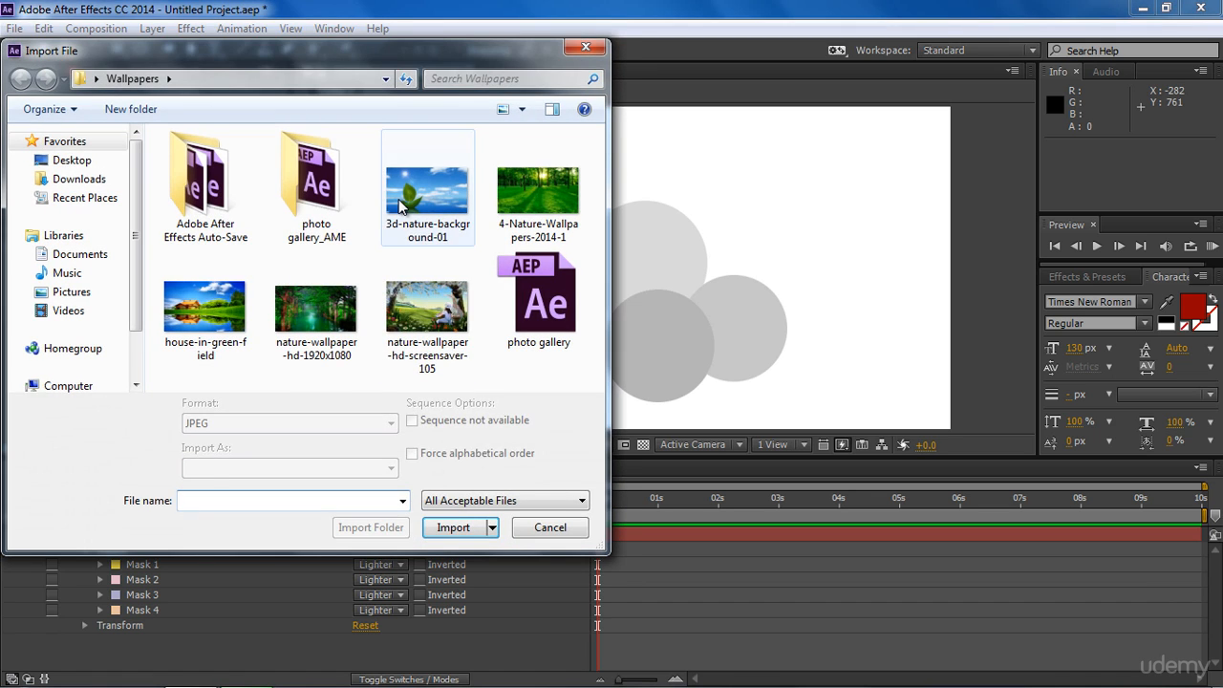
pyautogui.click(427, 189)
pyautogui.click(447, 526)
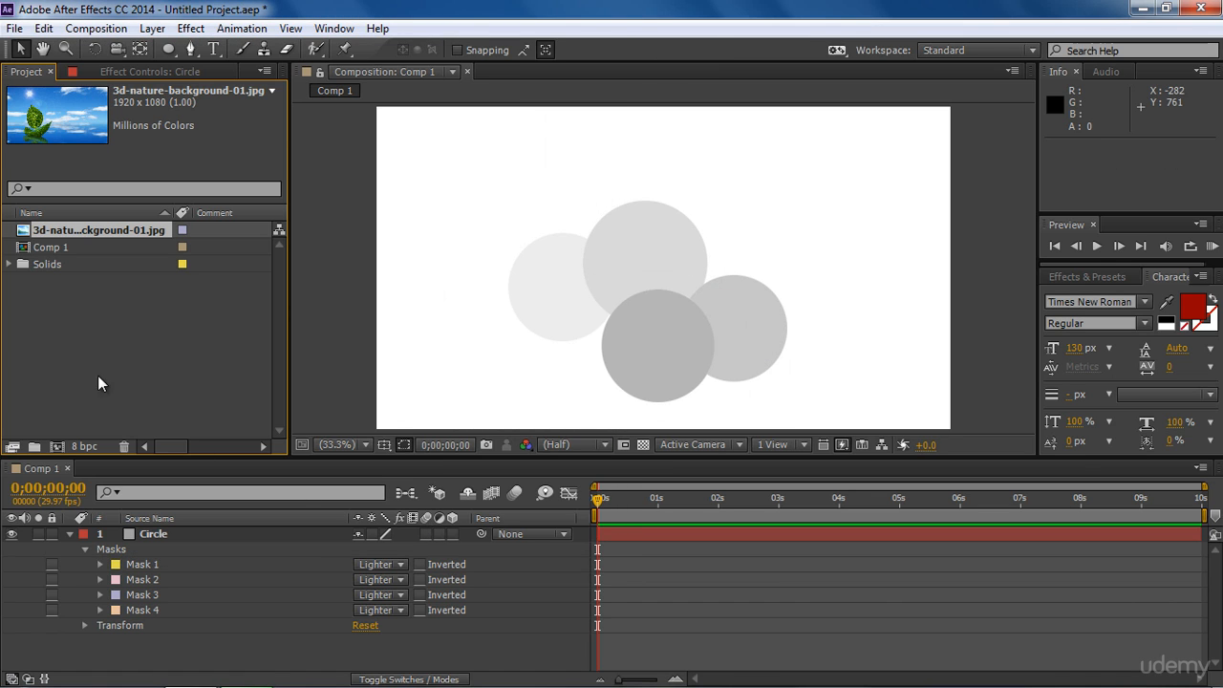
pyautogui.moveTo(33, 235); pyautogui.dragTo(142, 642)
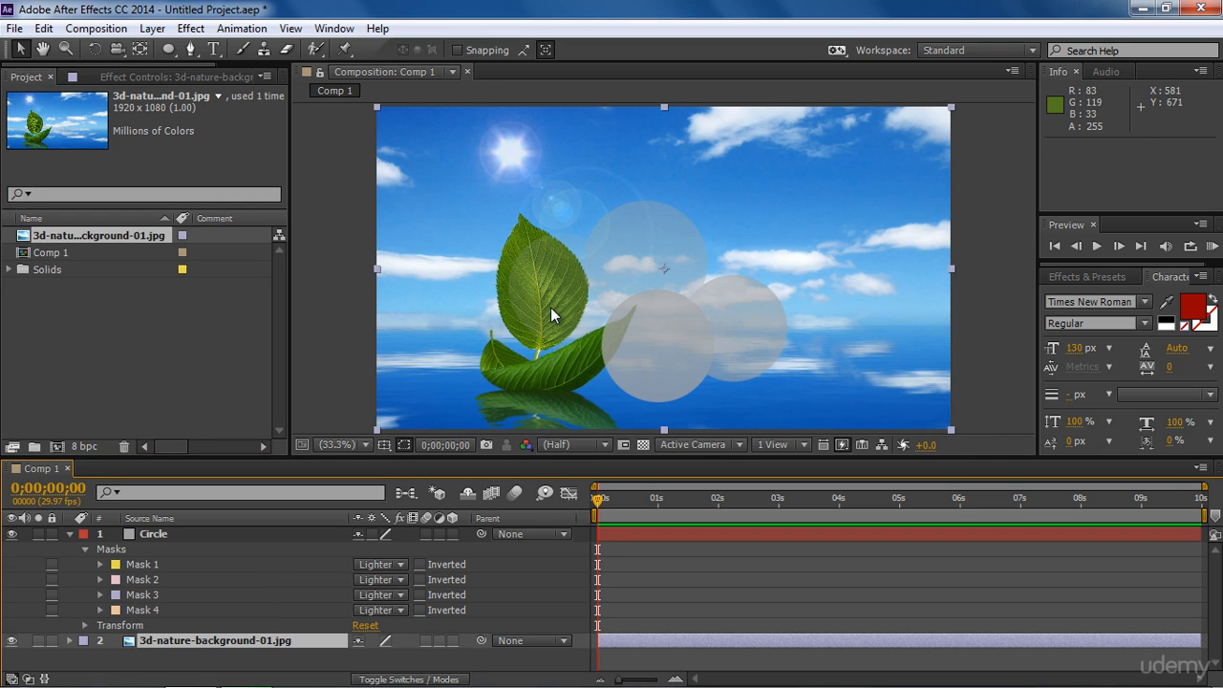